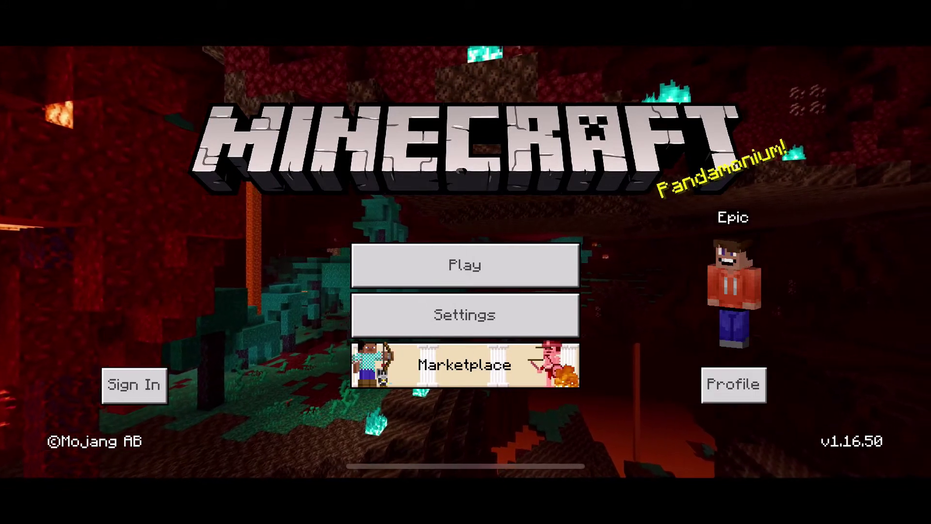
Open the Minecraft worlds list and choose to edit the tiny lan world.
left_click(464, 265)
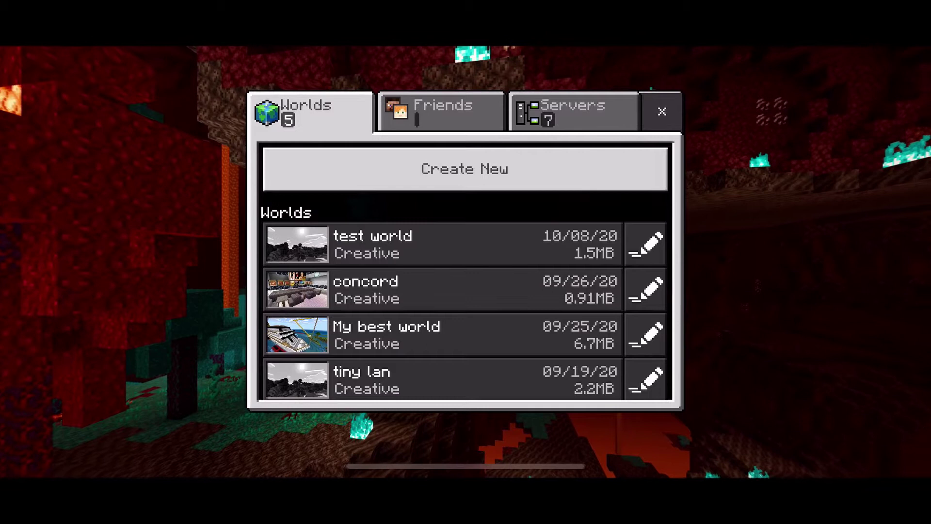
left_click_drag(647, 323, 645, 376)
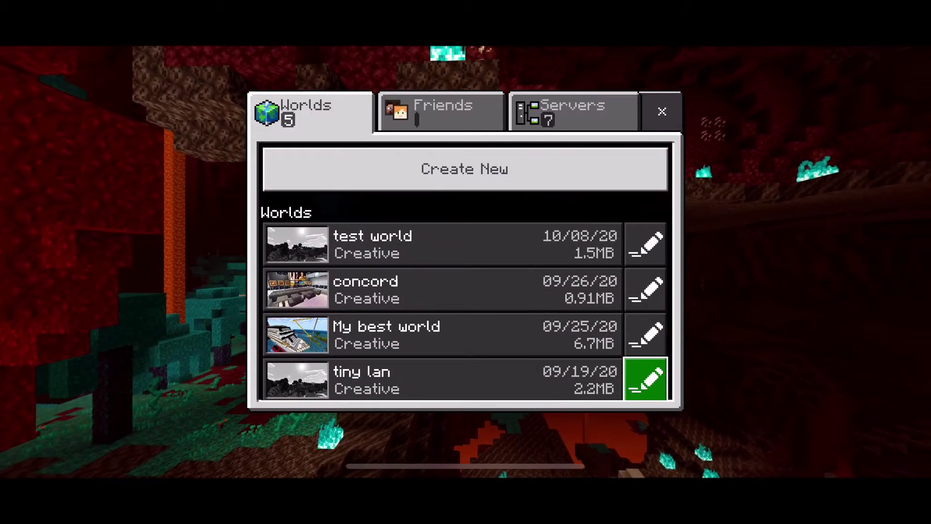
left_click(645, 378)
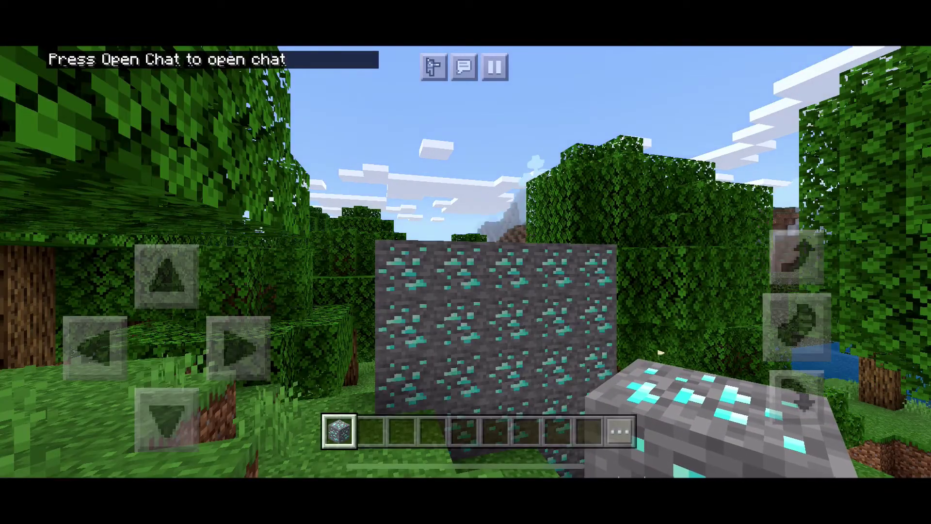
Fly around the diamond ore wall in the Minecraft world and examine it from several sides.
left_click_drag(660, 353, 711, 232)
left_click(92, 333)
left_click(729, 209)
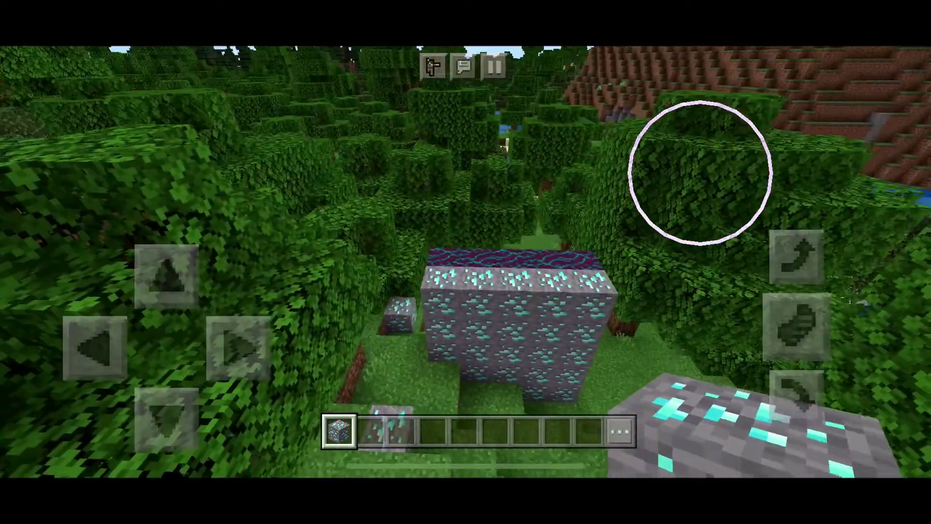
left_click_drag(700, 172, 868, 209)
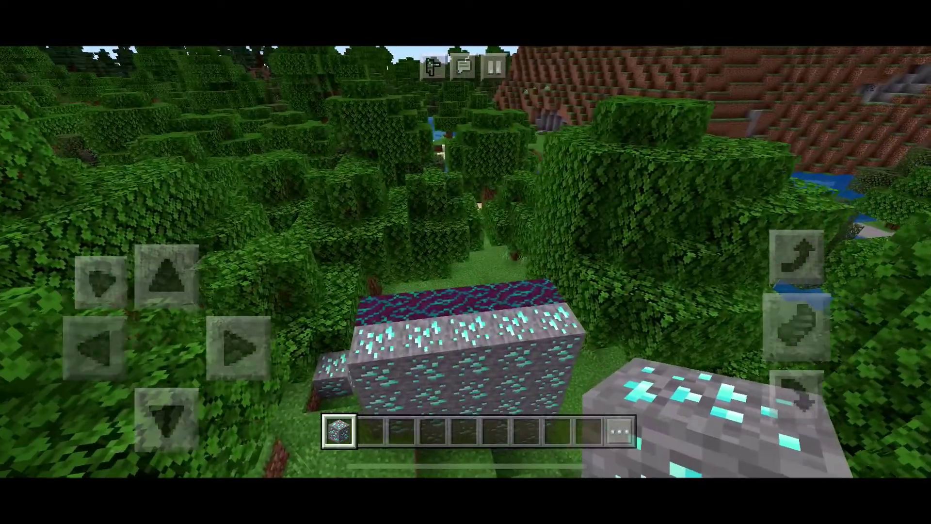
double_click(796, 325)
left_click_drag(740, 187, 863, 170)
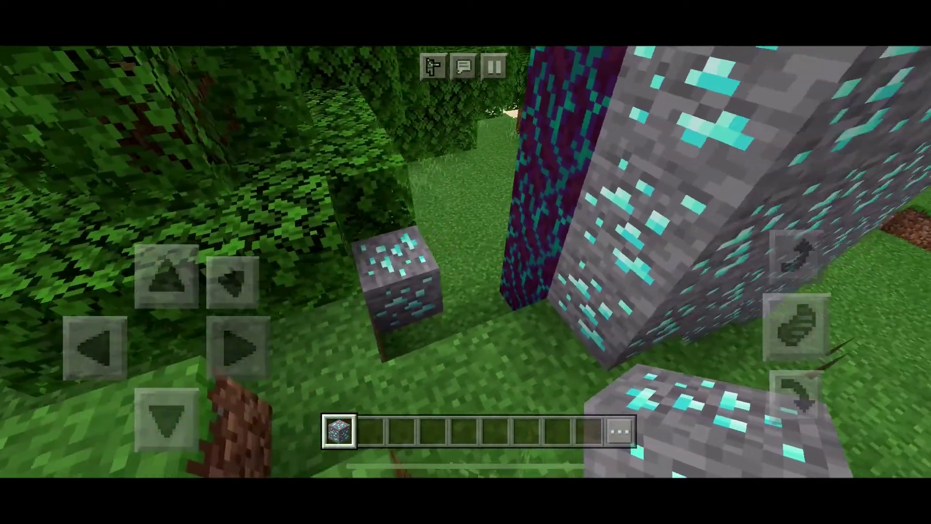
left_click_drag(796, 256, 796, 256)
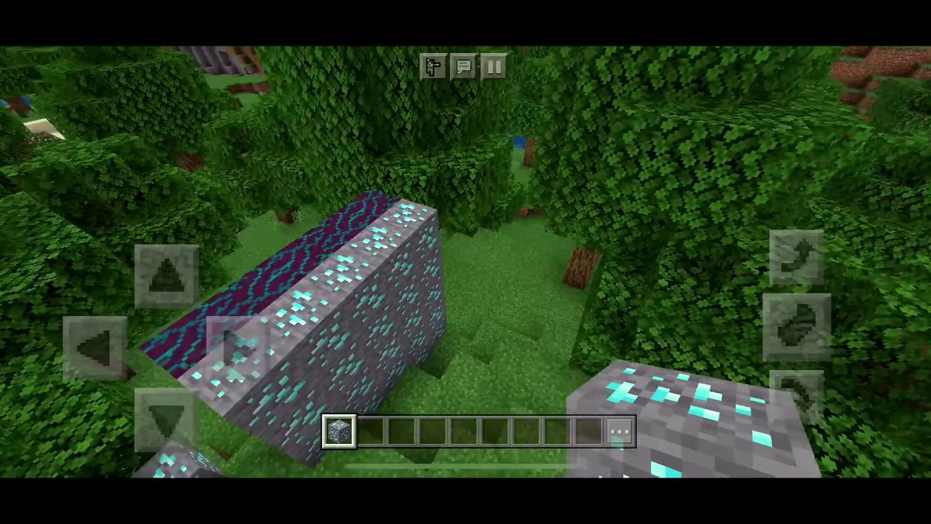
left_click_drag(167, 276, 167, 276)
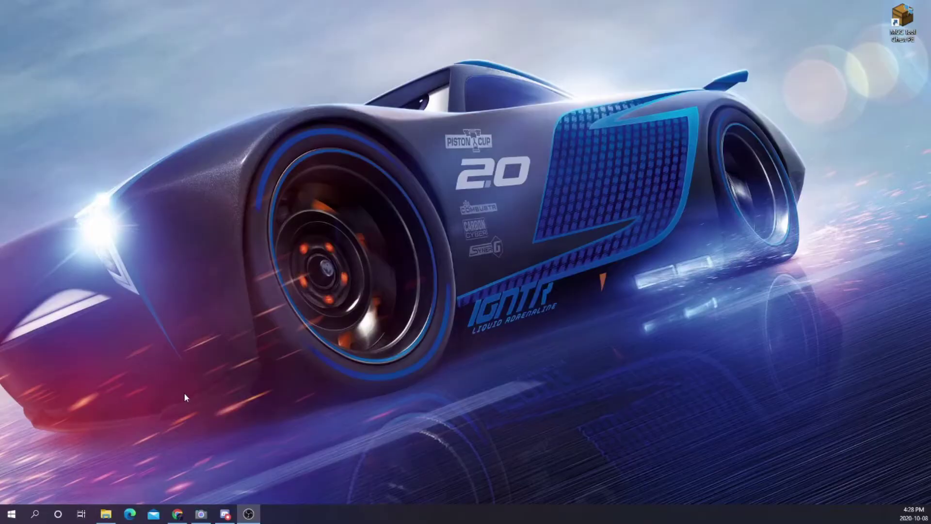
right_click(197, 398)
left_click(281, 451)
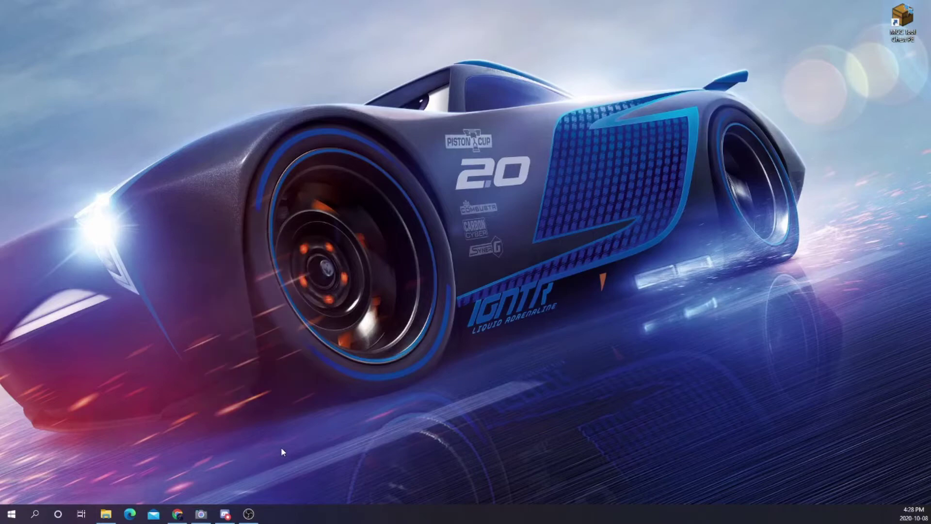
Switch to Chrome, examine the MCCToolChest PE (Bedrock version) entry and address of mcctoolchest.com/Download, and minimize the browser.
left_click(177, 513)
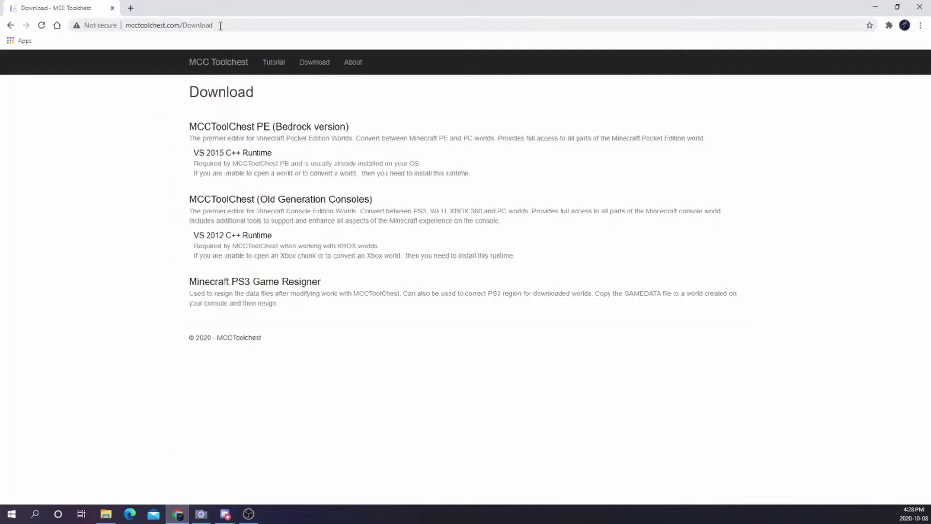
left_click(221, 25)
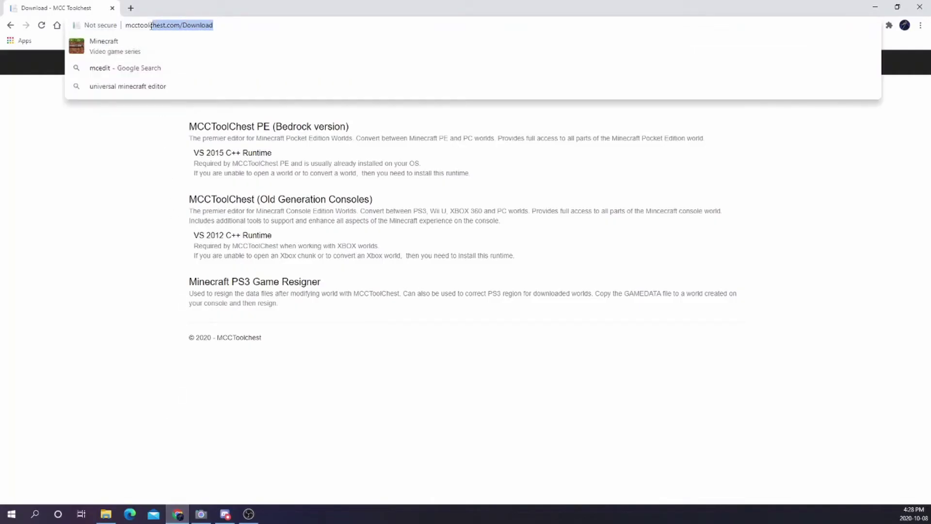
left_click(229, 25)
left_click_drag(232, 25, 125, 27)
left_click(140, 153)
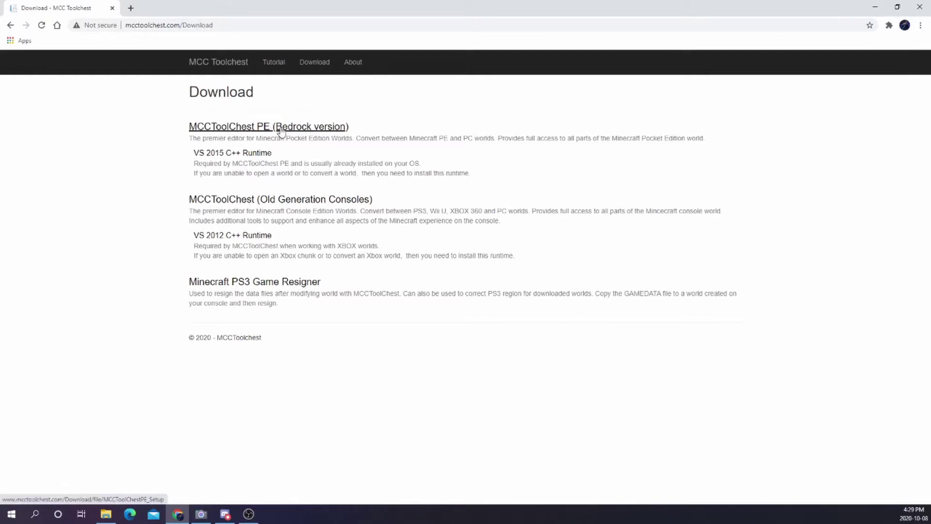
left_click(874, 7)
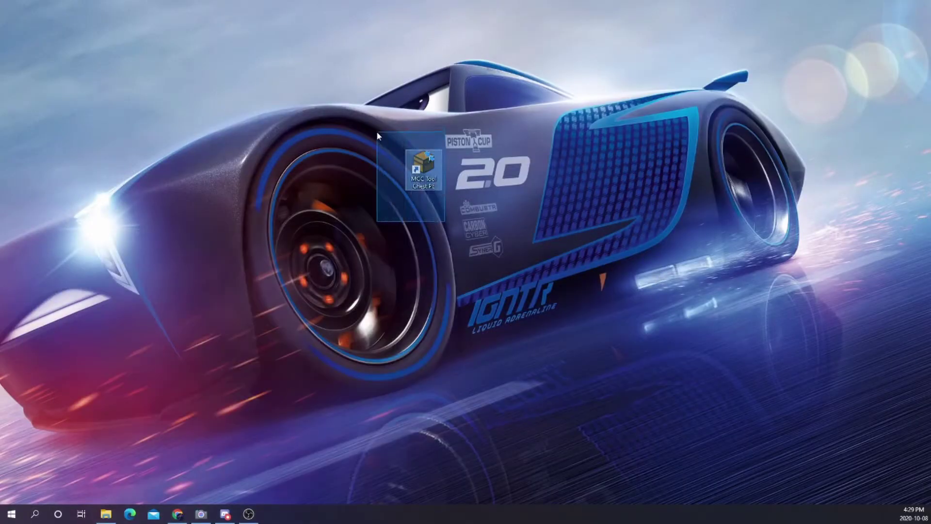
Move the MCC Tool Chest PE shortcut to the free area above the car's front wheel on the desktop.
right_click(424, 170)
left_click(424, 183)
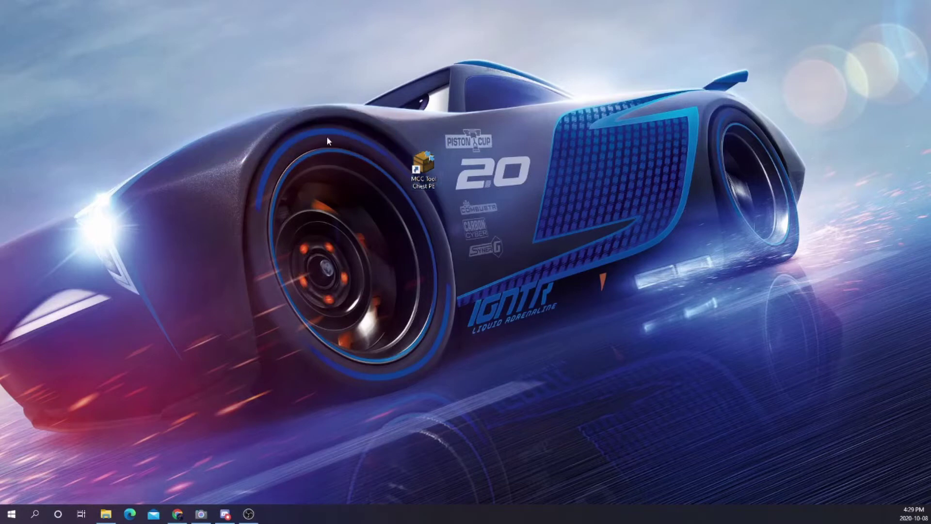
left_click_drag(411, 169, 214, 113)
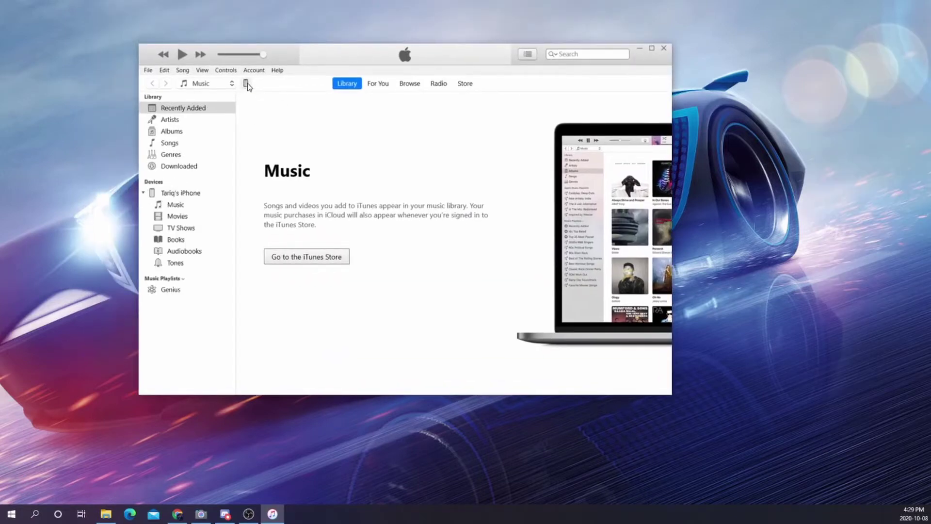
In iTunes, open the connected iPhone's File Sharing and show the Minecraft documents.
left_click(245, 84)
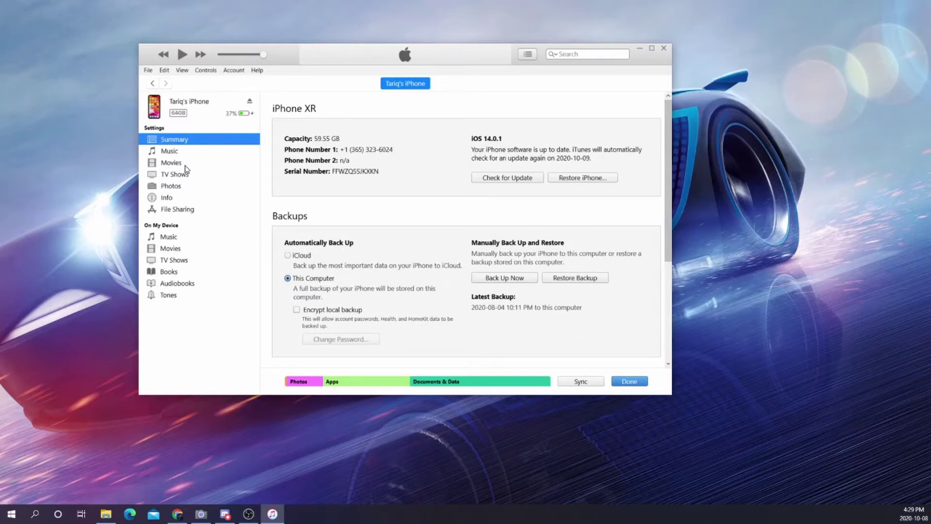
left_click(174, 210)
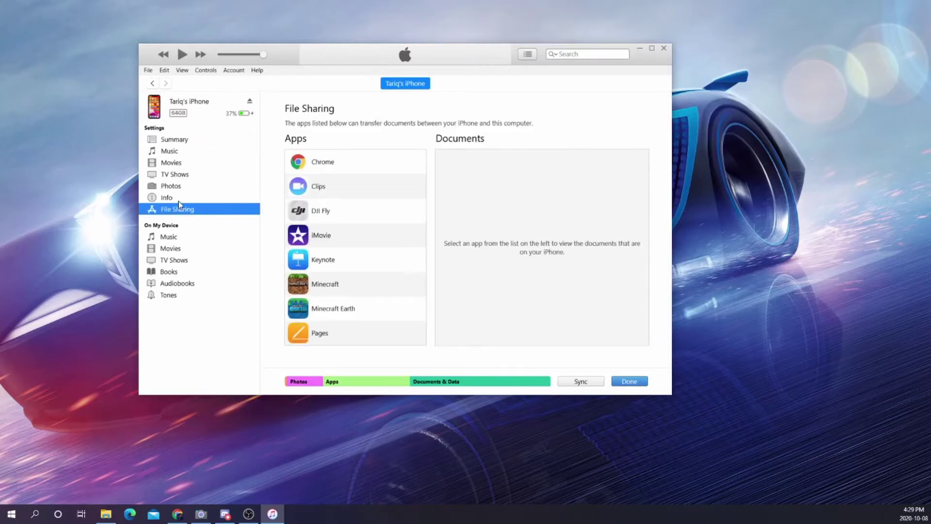
left_click(331, 289)
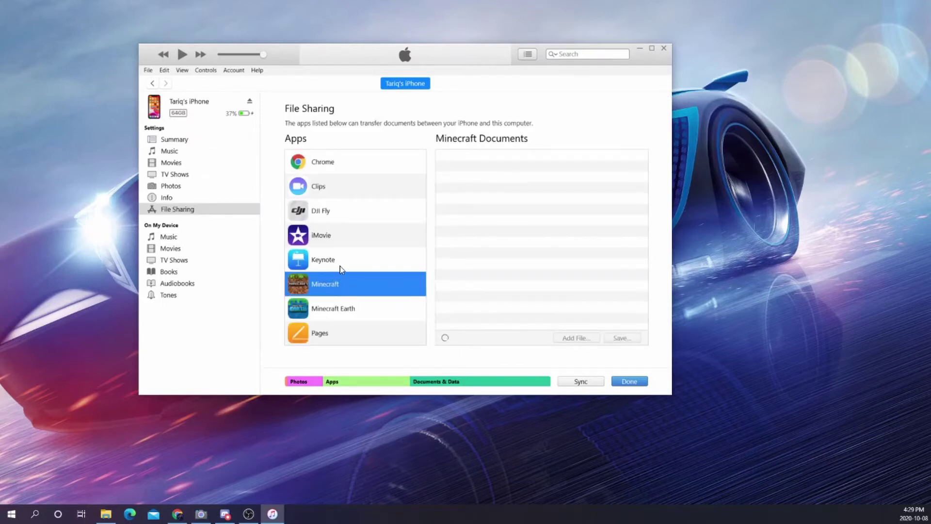
key("alt+Tab")
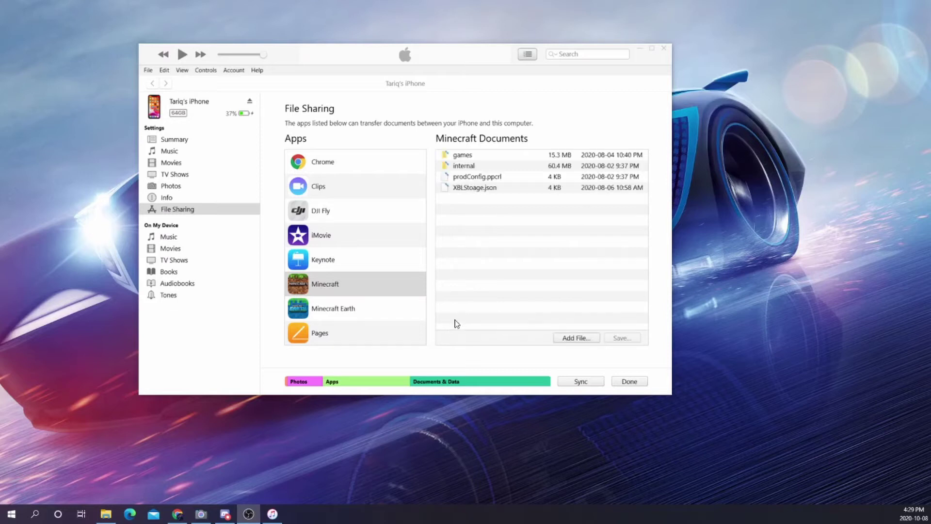
Save the games folder from the Minecraft documents to the PC's Desktop.
left_click(464, 158)
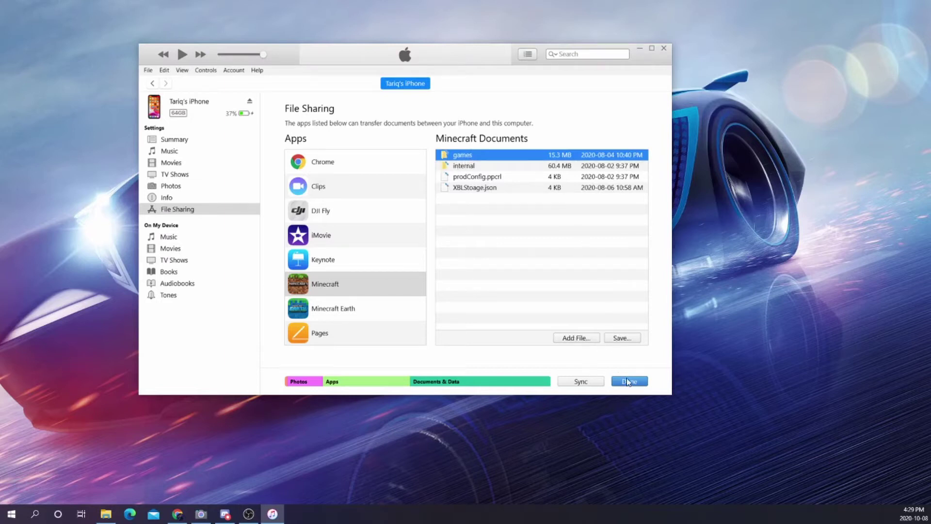
left_click(621, 338)
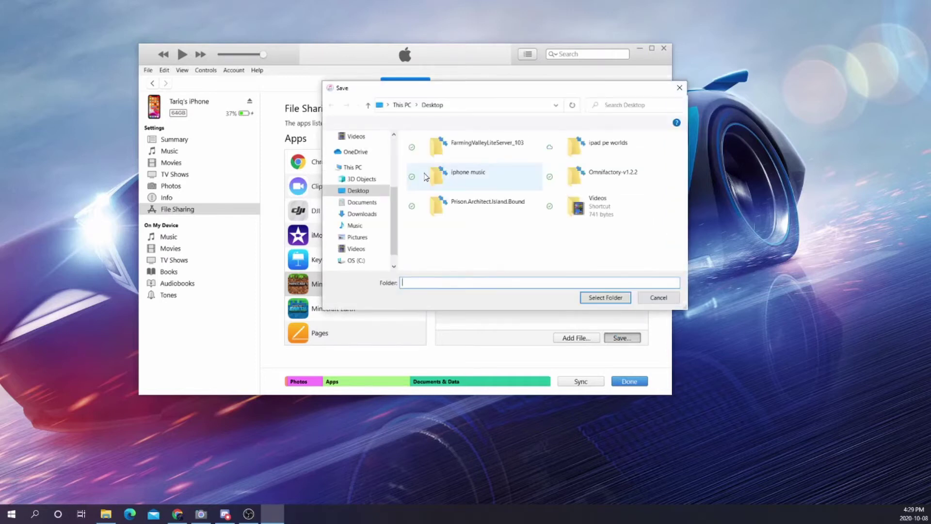
left_click(605, 298)
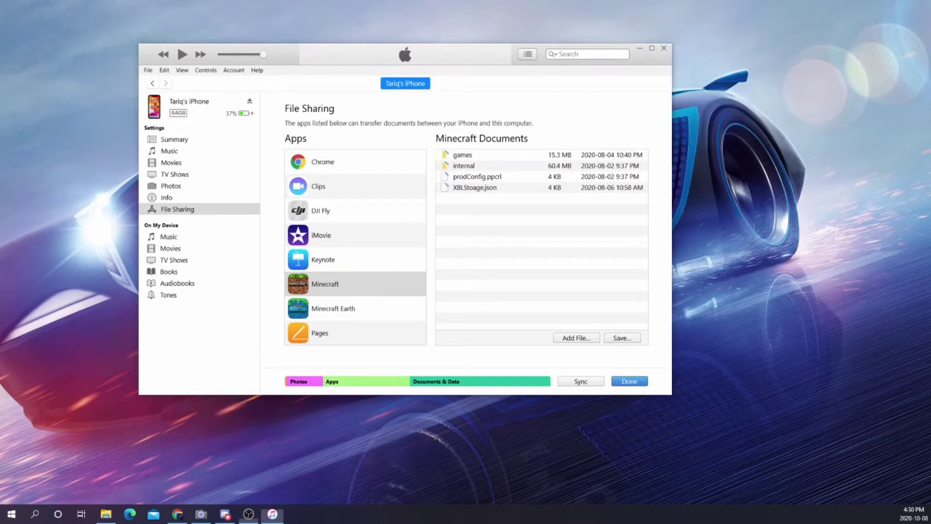
Place the saved games folder near the middle of the desktop and minimize iTunes.
left_click_drag(893, 341, 460, 264)
left_click(639, 48)
left_click_drag(551, 292, 429, 274)
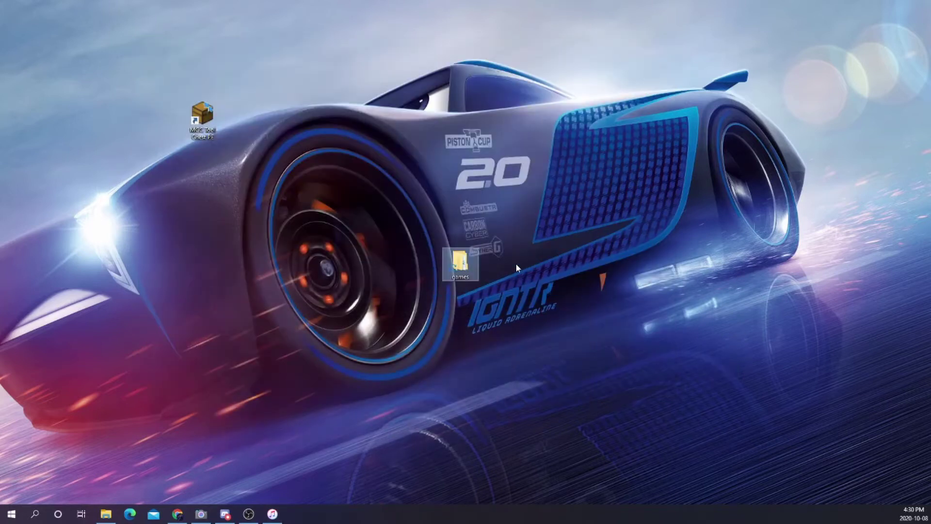
Open the games folder on the desktop and go to com.mojang, minecraftWorlds.
double_click(457, 266)
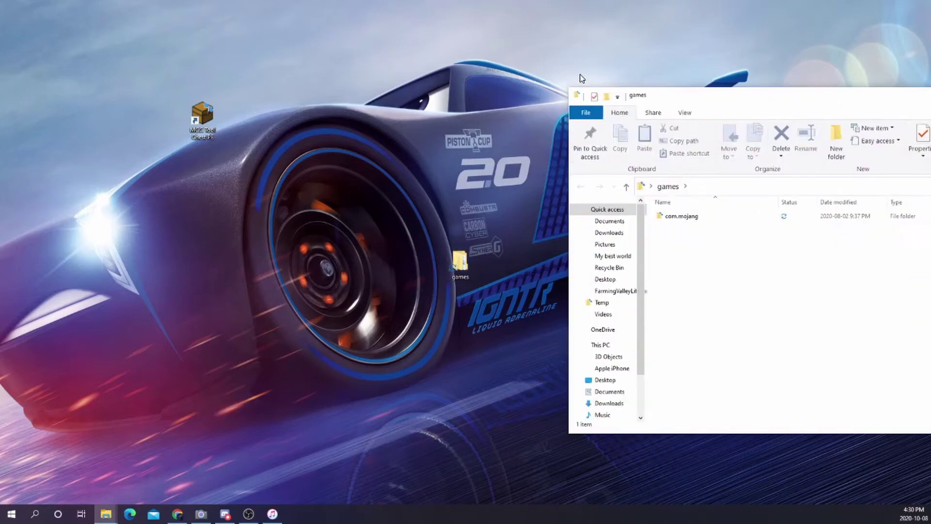
left_click_drag(585, 82, 391, 82)
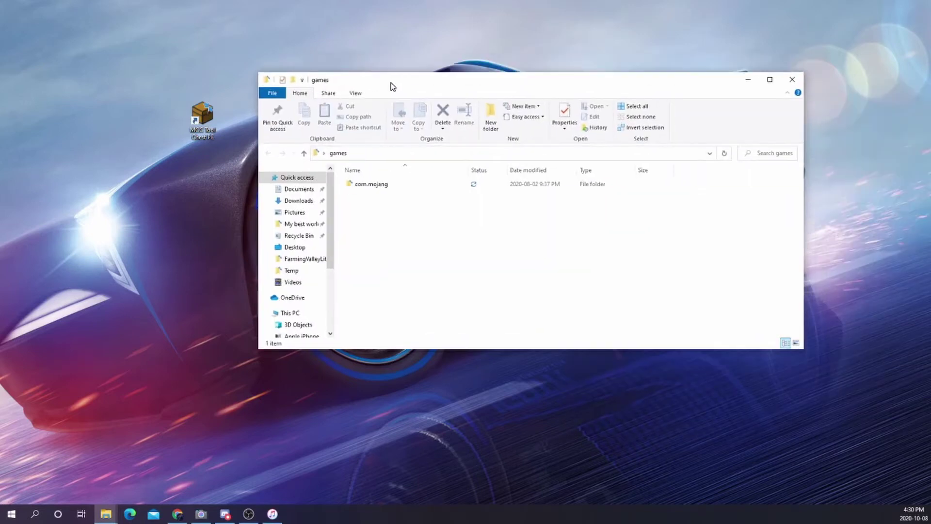
double_click(380, 187)
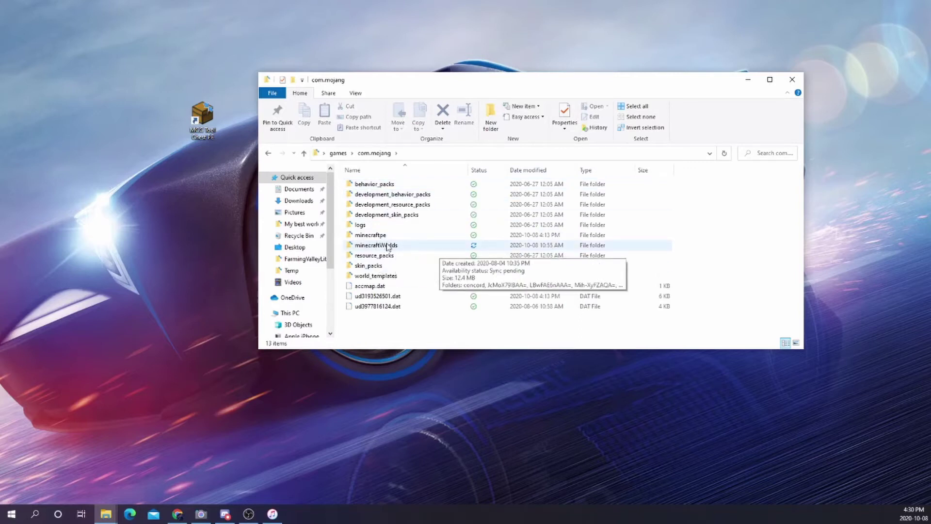
double_click(412, 246)
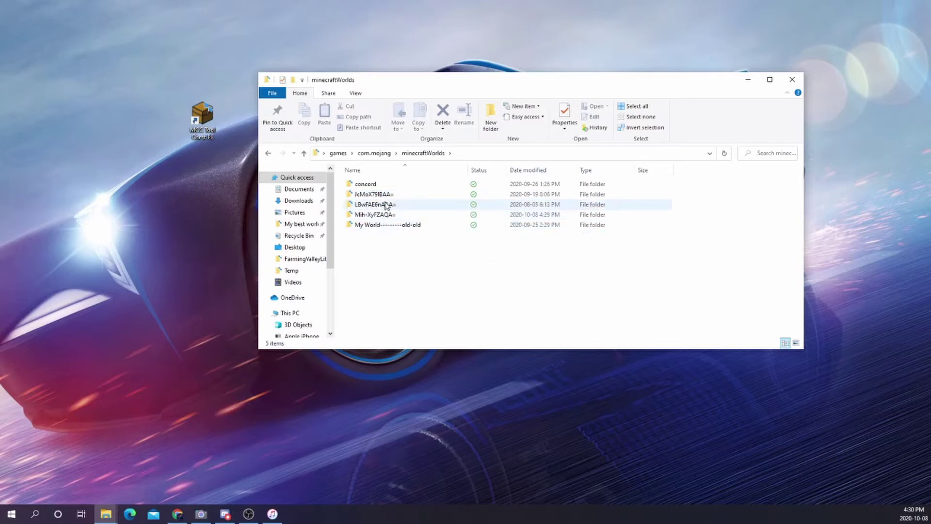
Check the levelname file in the JcMoX79IBAA= world folder, close it and return to minecraftWorlds.
double_click(381, 194)
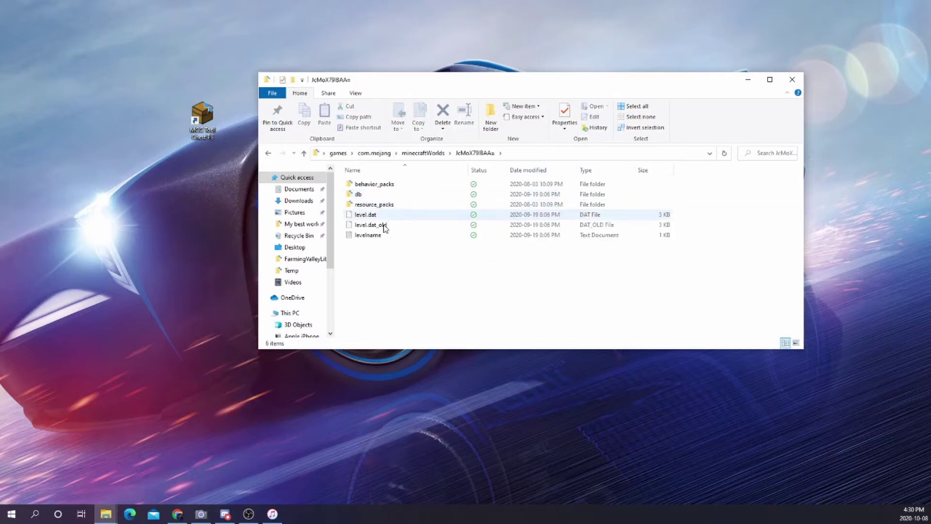
double_click(369, 235)
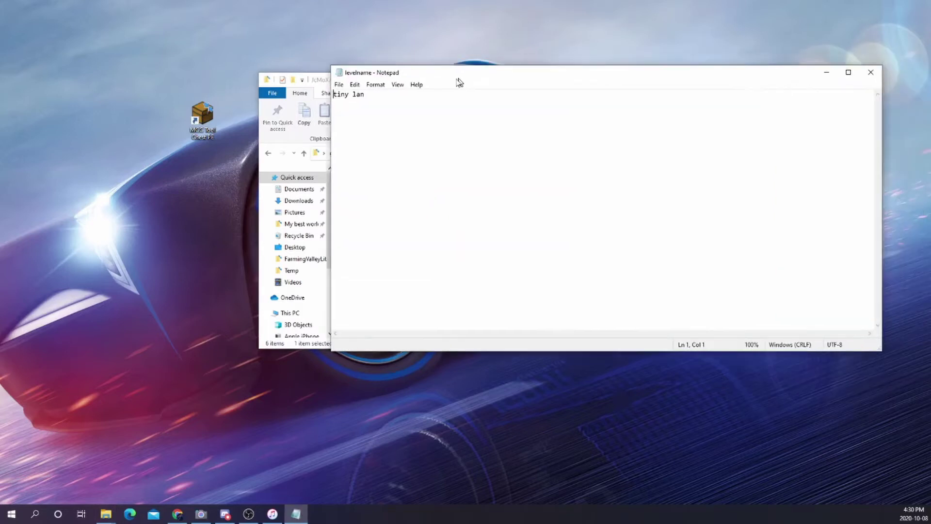
left_click(830, 94)
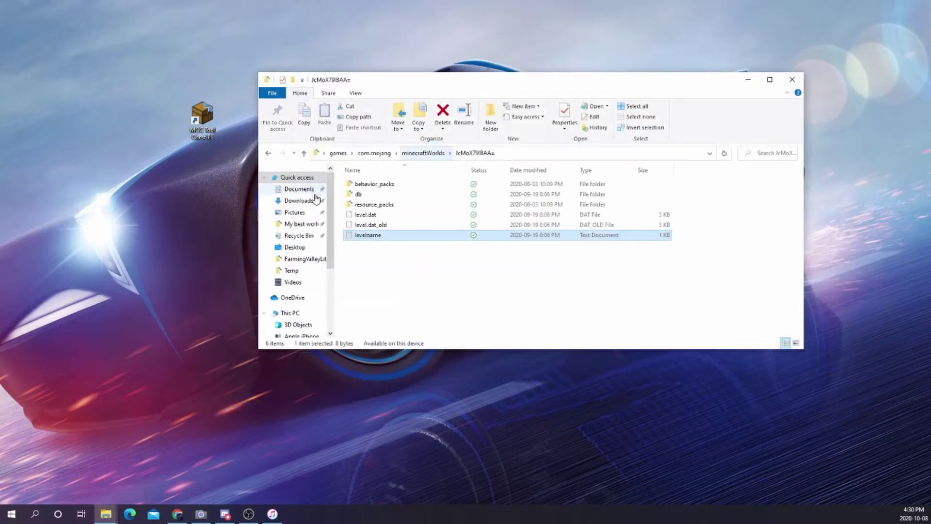
left_click(268, 153)
Check the levelname file in the LBwFAE6nAAA= world folder, close it and return to minecraftWorlds.
left_click(383, 204)
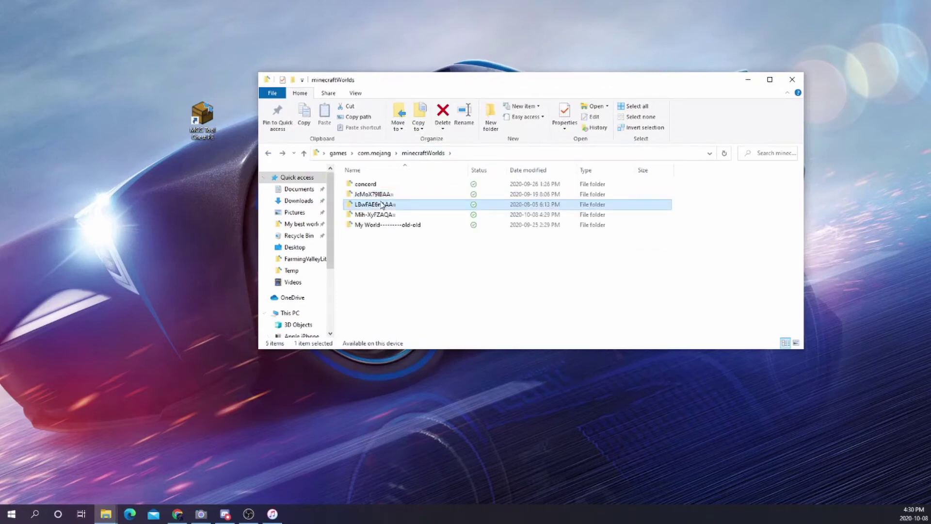
double_click(383, 204)
double_click(374, 214)
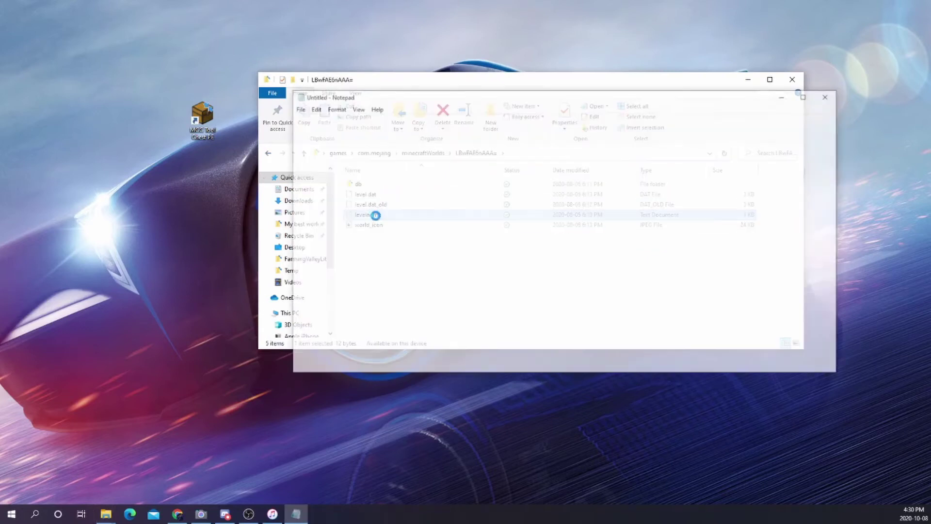
left_click(829, 95)
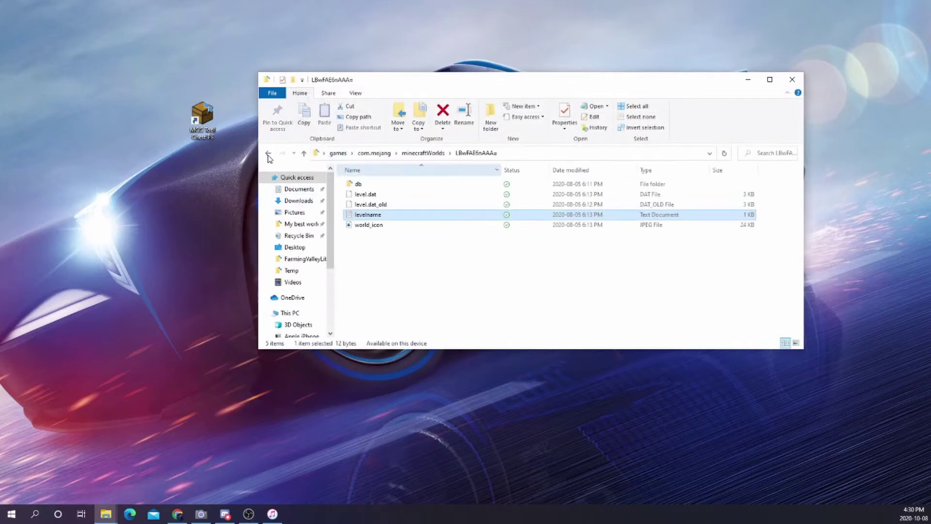
left_click(268, 154)
Reopen the JcMoX79IBAA= world folder and view its levelname file again.
double_click(392, 198)
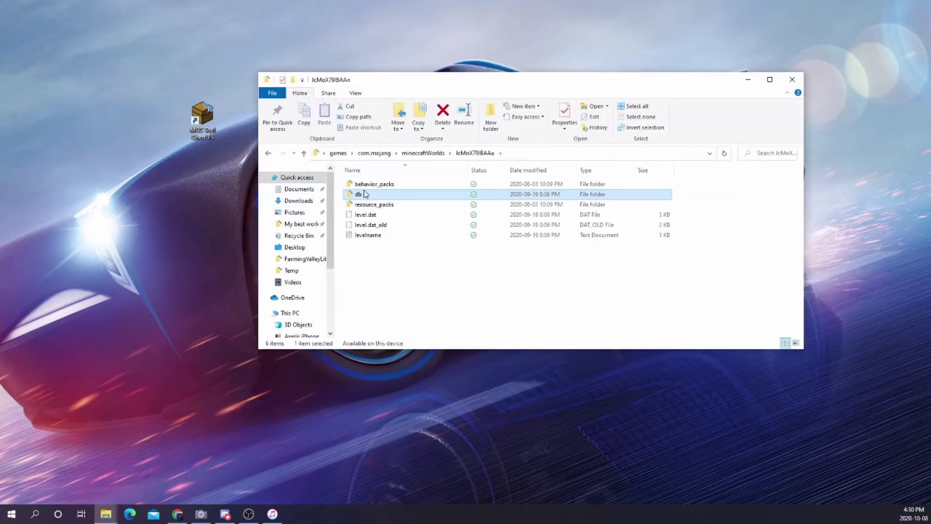
double_click(374, 235)
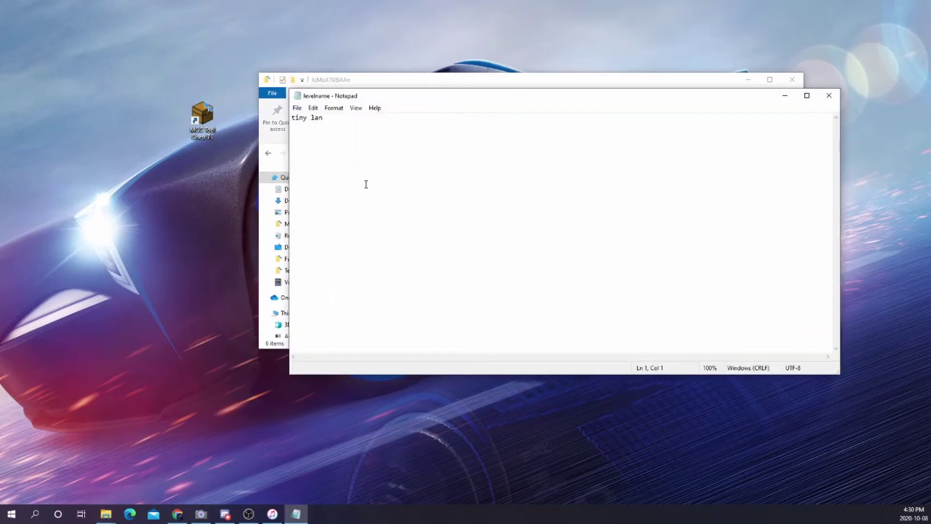
Close the open levelname file, check the one in the Mih-XyFZAQA= world folder, and return to minecraftWorlds.
left_click(829, 96)
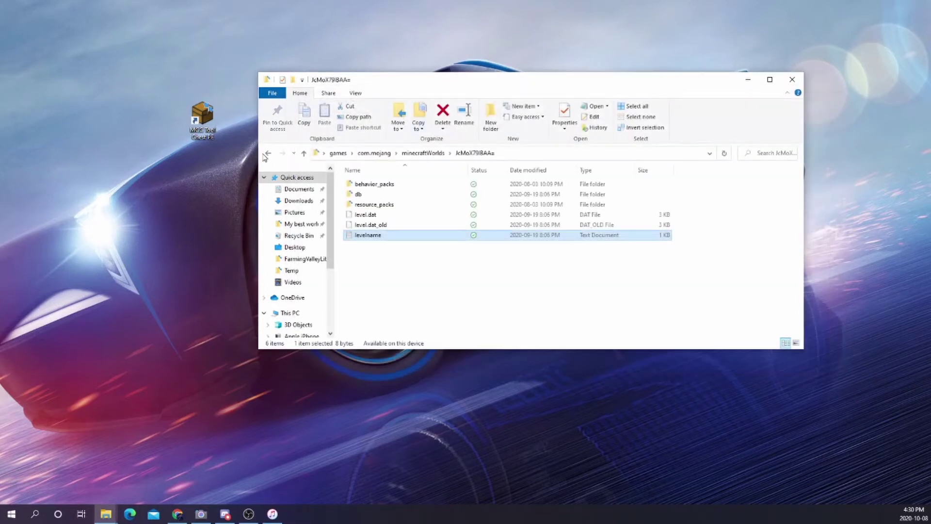
left_click(270, 156)
double_click(382, 215)
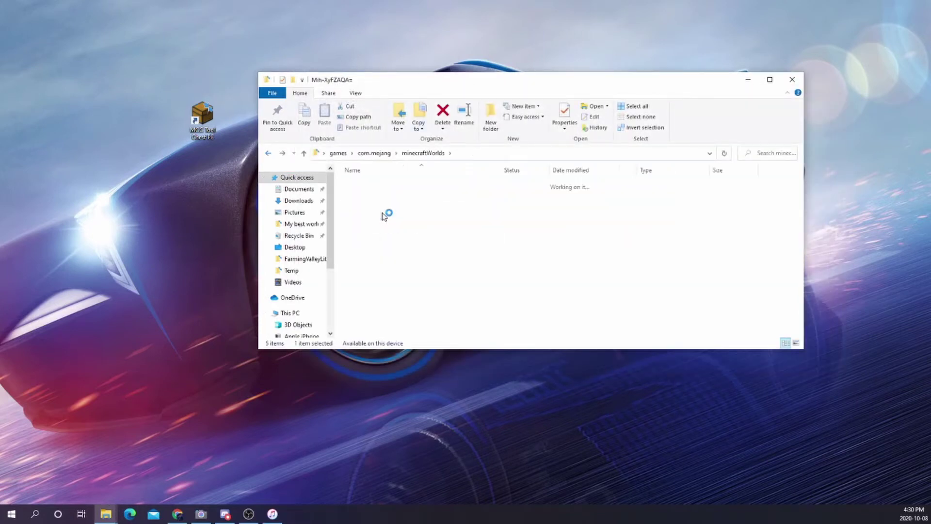
double_click(381, 235)
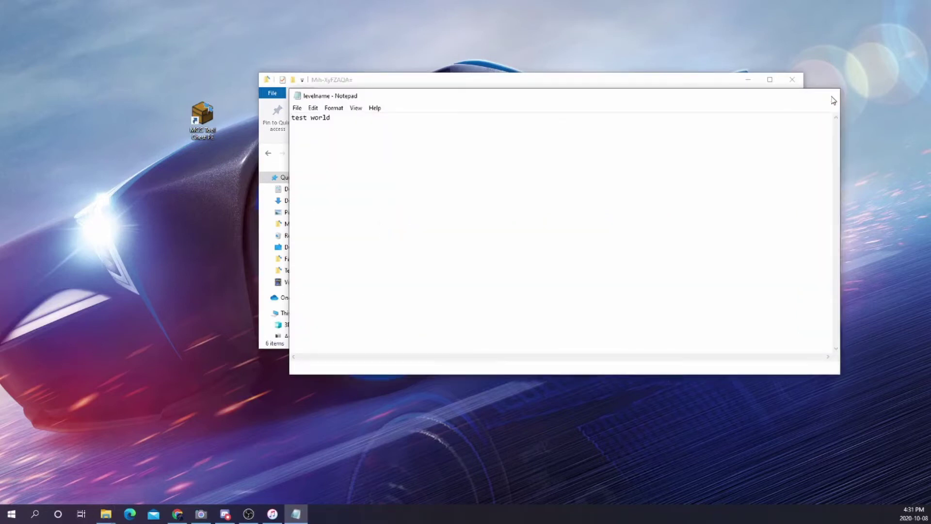
left_click(829, 96)
left_click(269, 154)
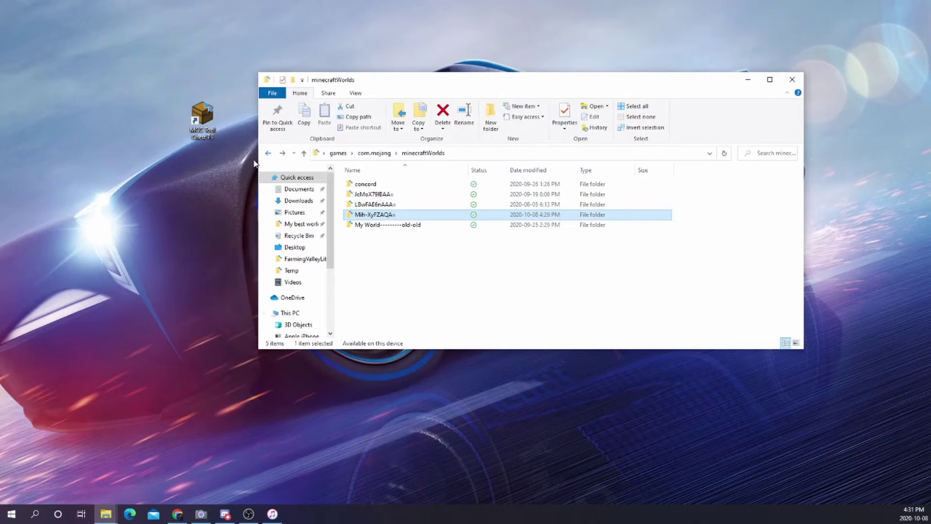
Move the Mih-XyFZAQA= world folder to the desktop beside the MCC Tool Chest PE shortcut, and set the games folder aside.
left_click_drag(374, 215, 139, 299)
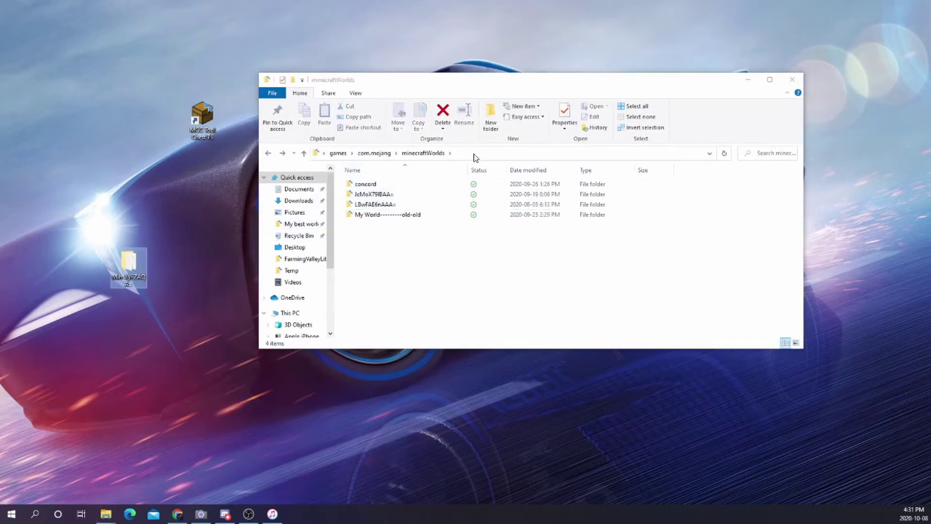
left_click(793, 79)
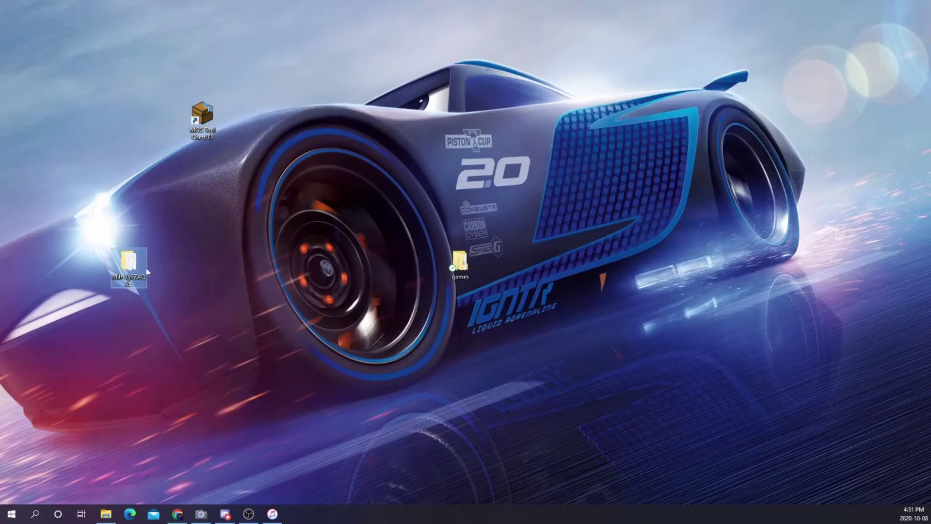
left_click_drag(147, 272, 318, 156)
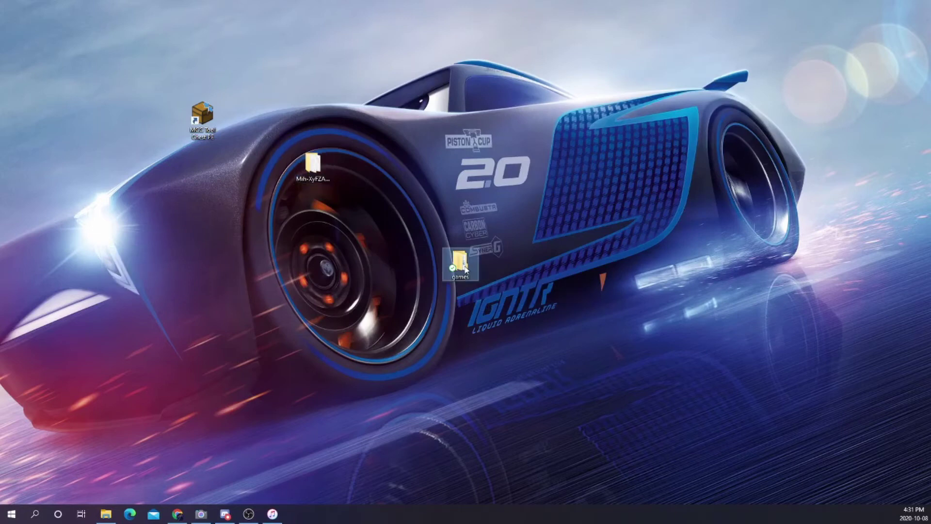
left_click_drag(465, 270, 777, 68)
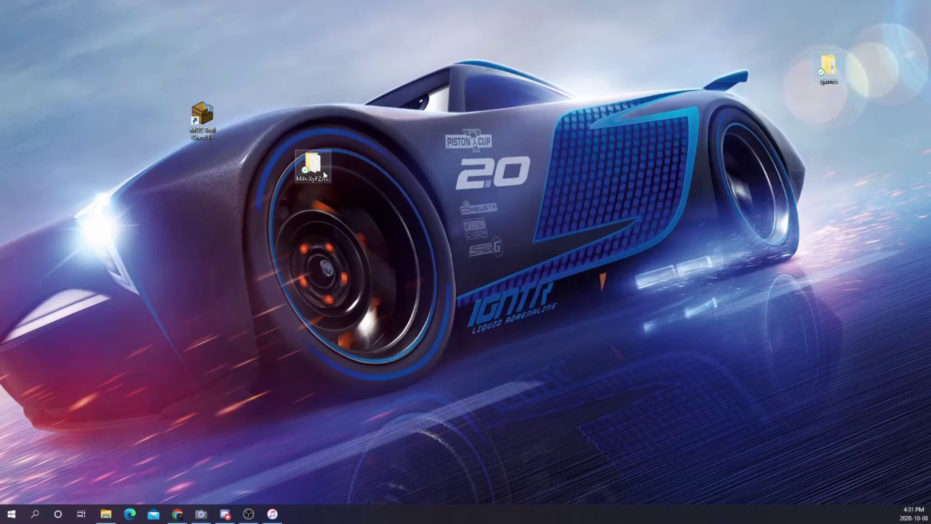
left_click_drag(324, 175, 307, 129)
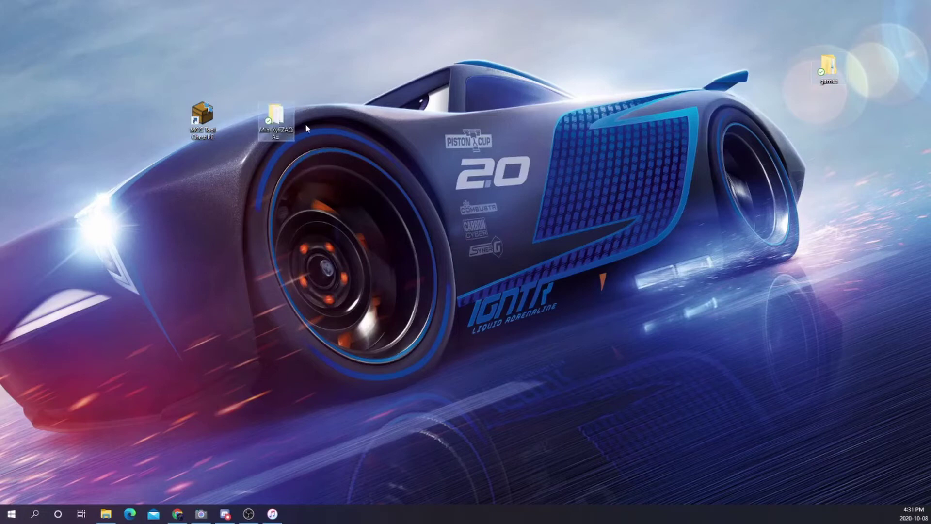
Launch MCC Tool Chest PE, get past its Discord notice, and move its window clear of the world folder on the desktop.
double_click(211, 118)
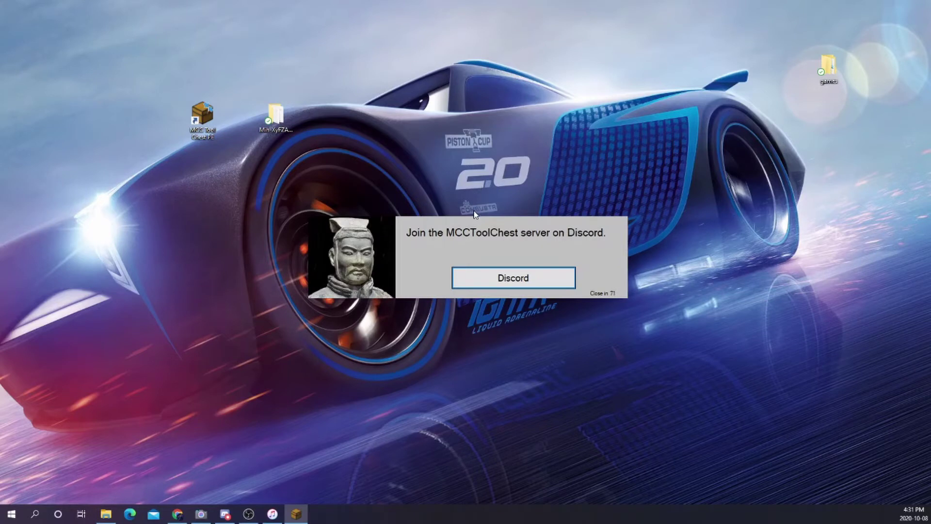
left_click(492, 277)
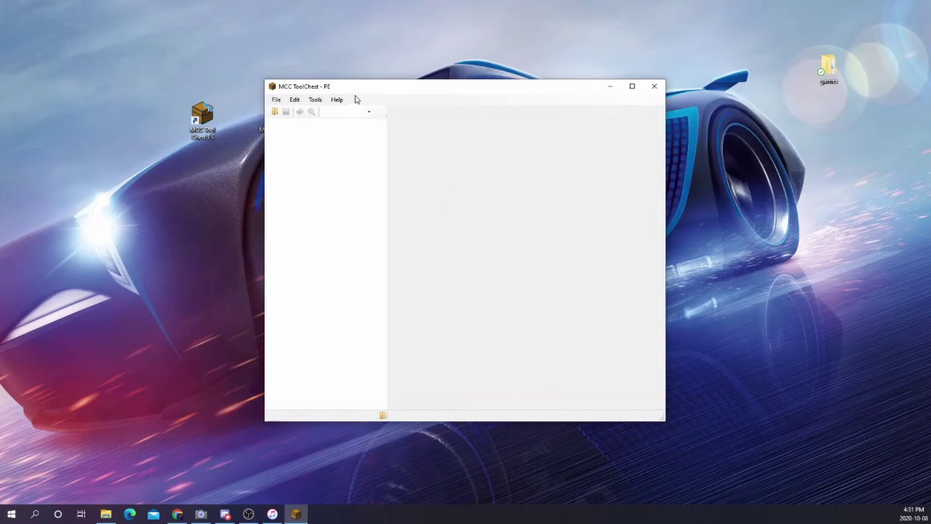
left_click_drag(358, 90, 420, 88)
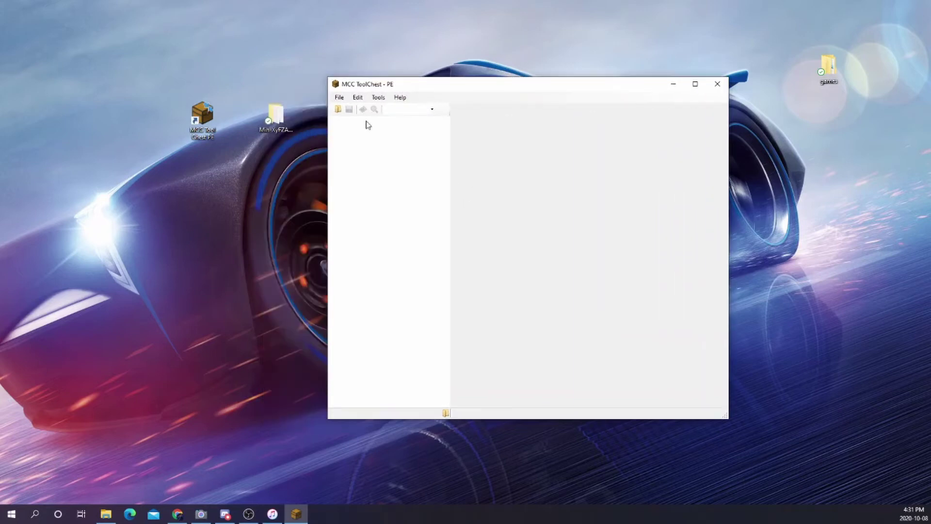
Load the Mih-XyFZAQA= world folder from the Desktop into MCC ToolChest as the MCPE world.
left_click(339, 110)
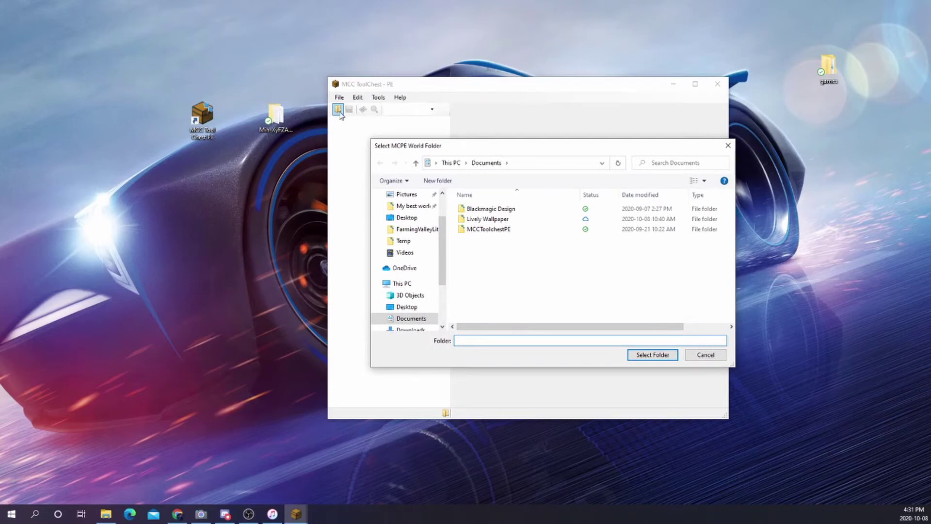
left_click_drag(467, 149, 446, 123)
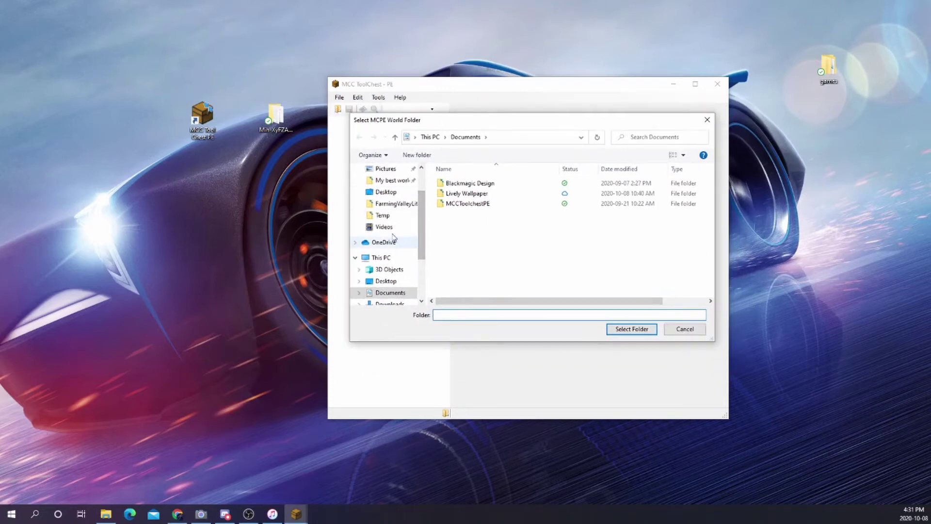
scroll(386, 216, "up", 1)
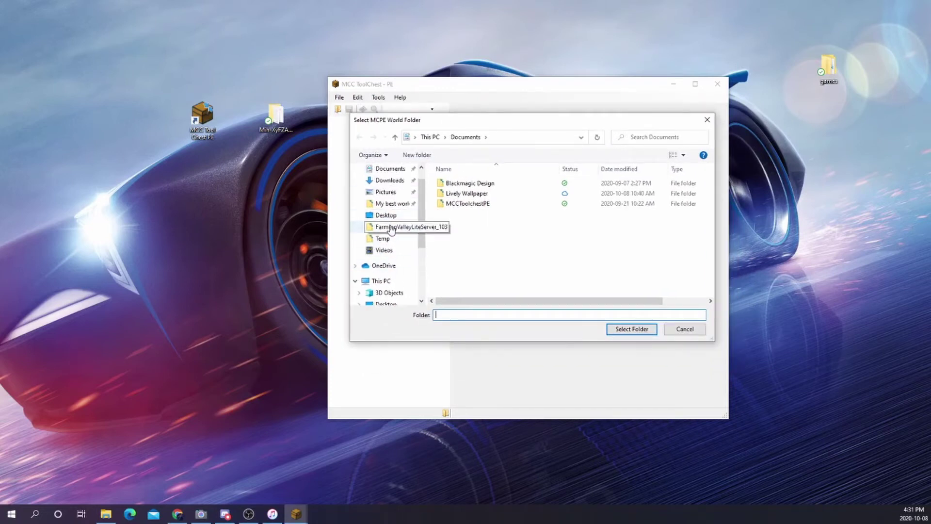
left_click(387, 215)
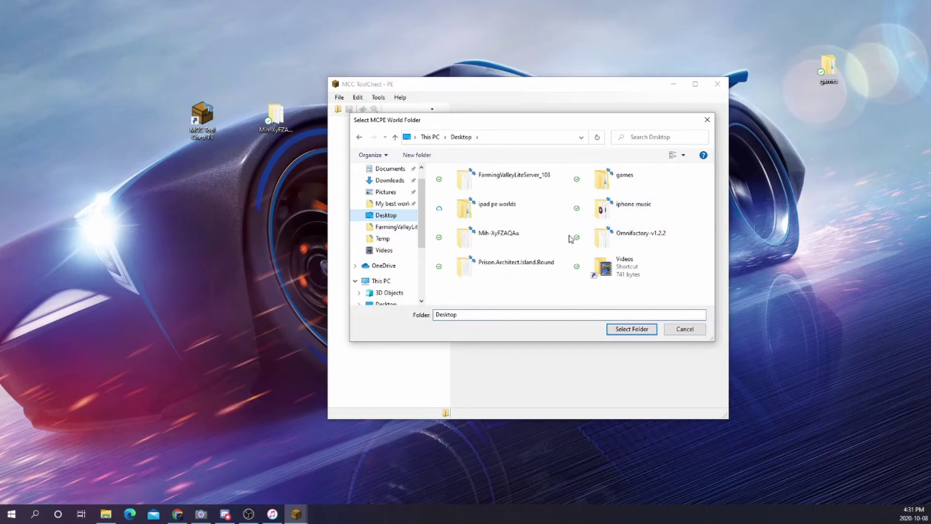
left_click(499, 243)
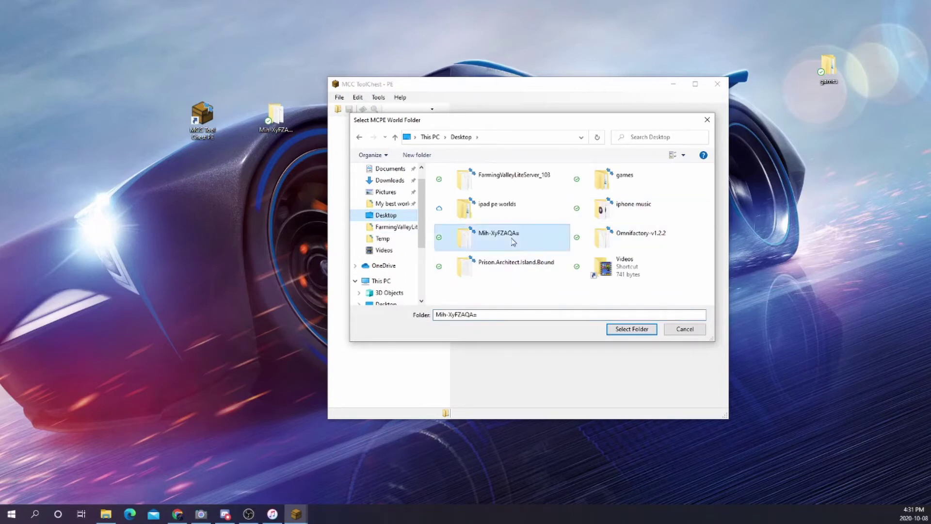
left_click(632, 330)
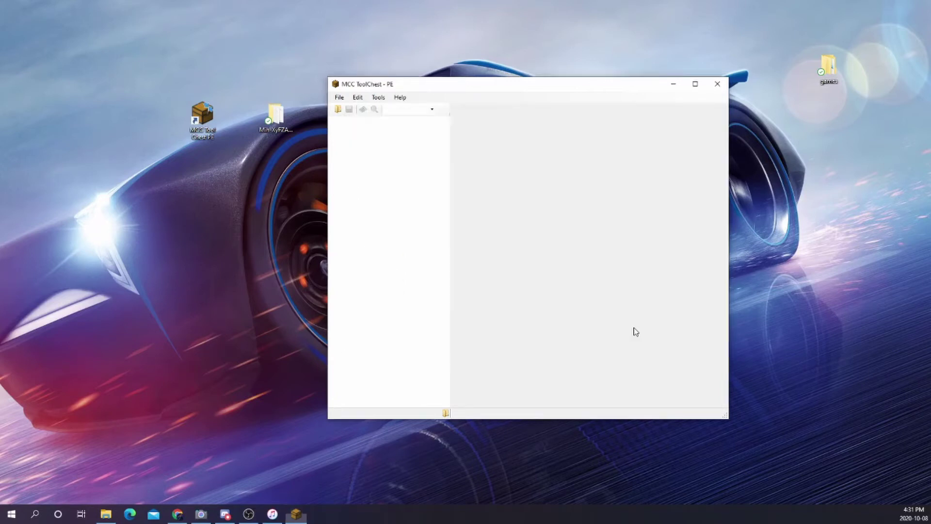
Open the Bedrock-to-Java conversion settings for the loaded test world.
left_click(380, 99)
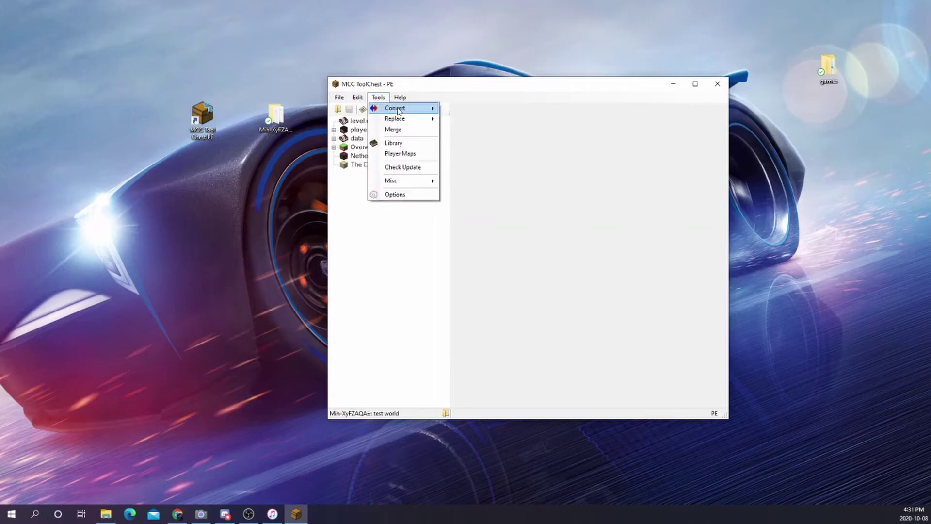
mouse_move(407, 110)
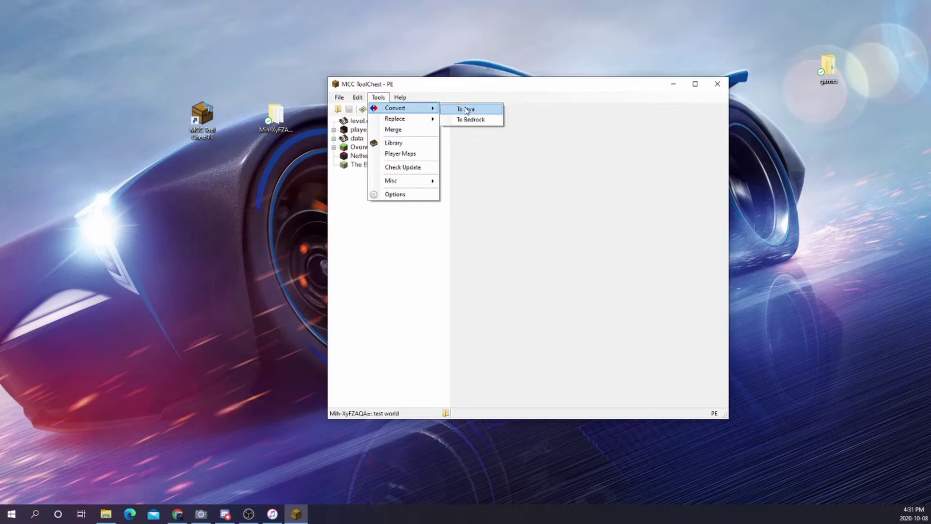
left_click(469, 111)
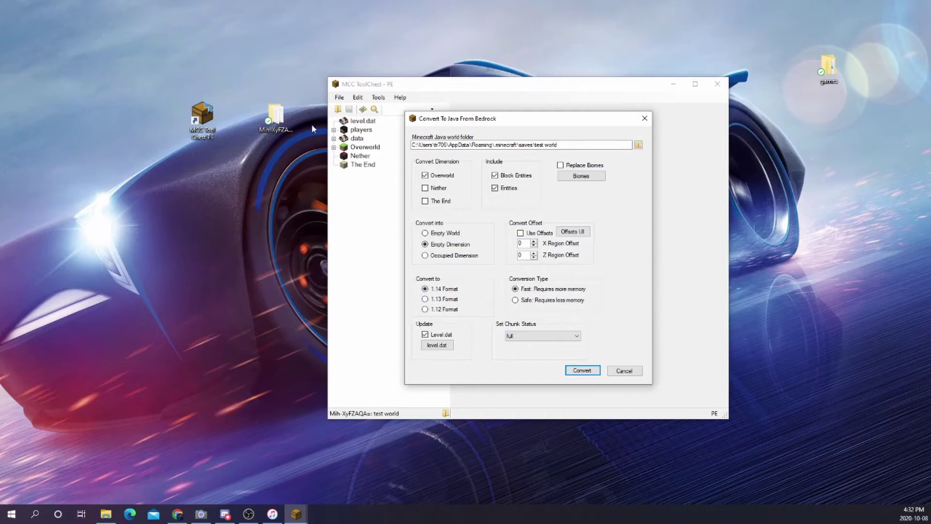
left_click(284, 144)
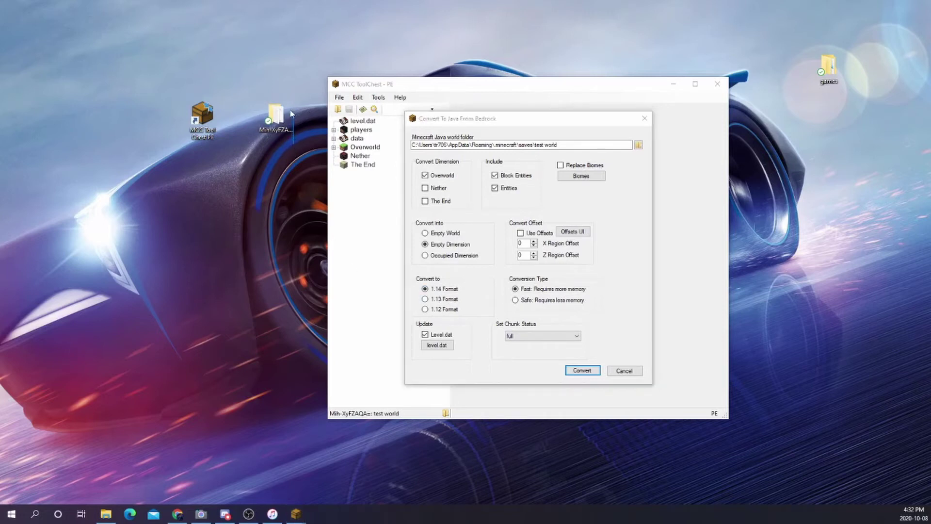
right_click(294, 142)
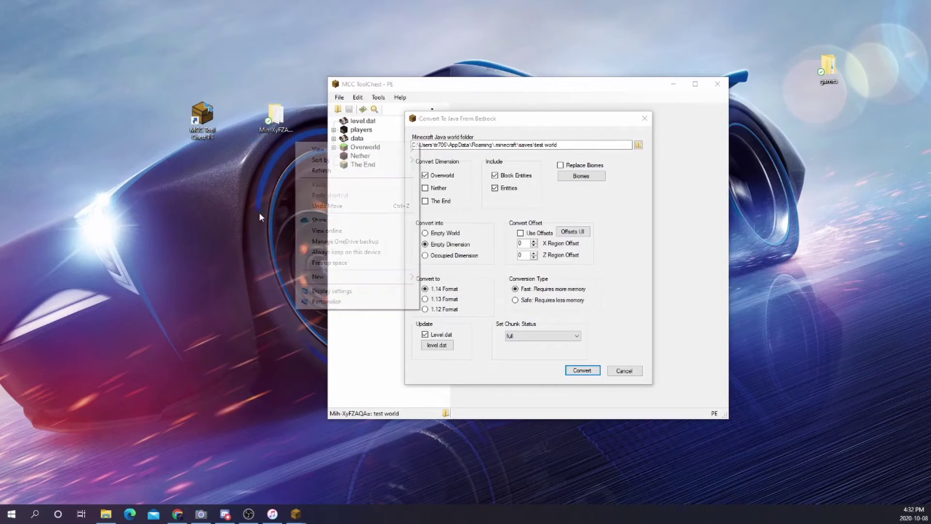
left_click(259, 212)
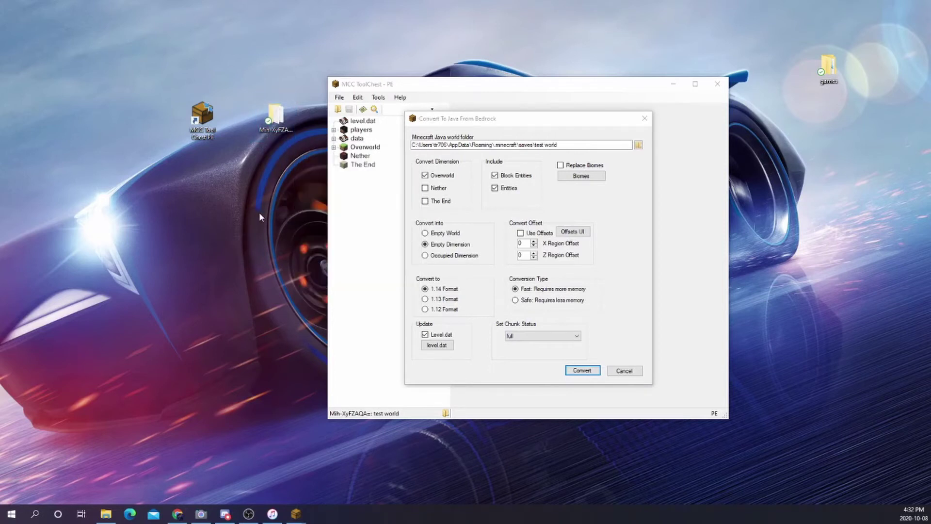
Convert the Overworld to Java 1.14 format in the .minecraft\saves\test world folder, and close MCC ToolChest when finished.
left_click(442, 291)
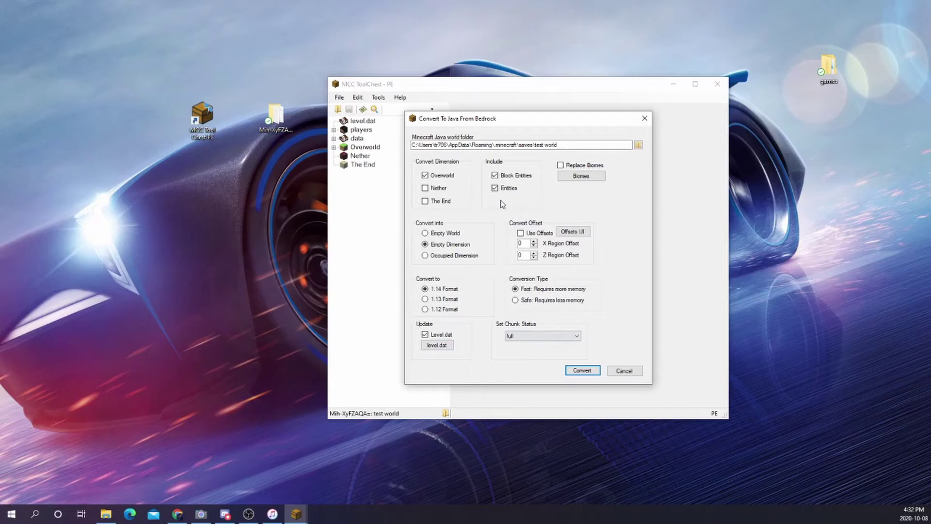
left_click(638, 145)
left_click(632, 140)
left_click(573, 145)
left_click(582, 370)
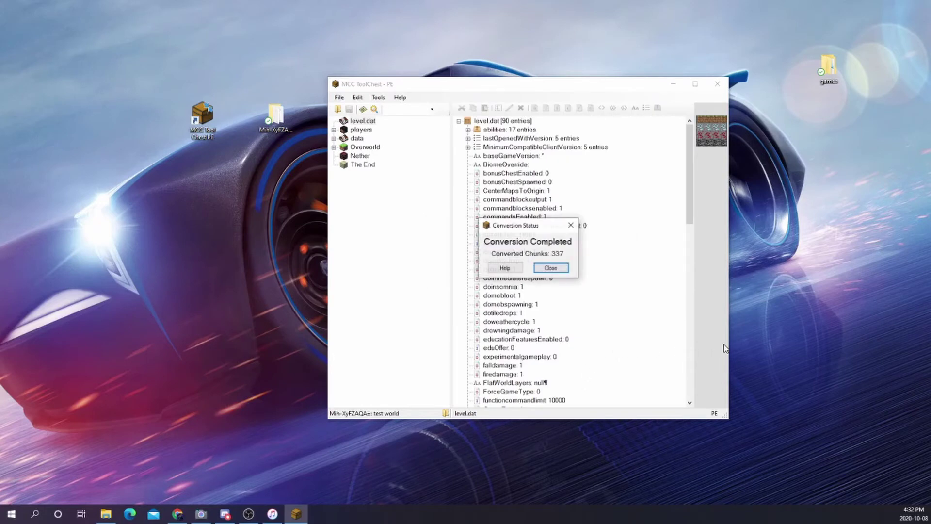
left_click(551, 268)
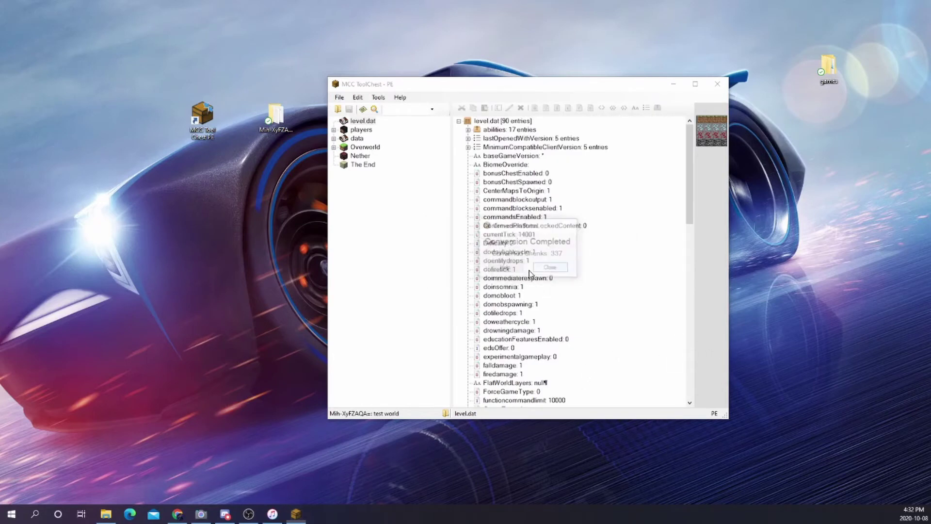
left_click(717, 84)
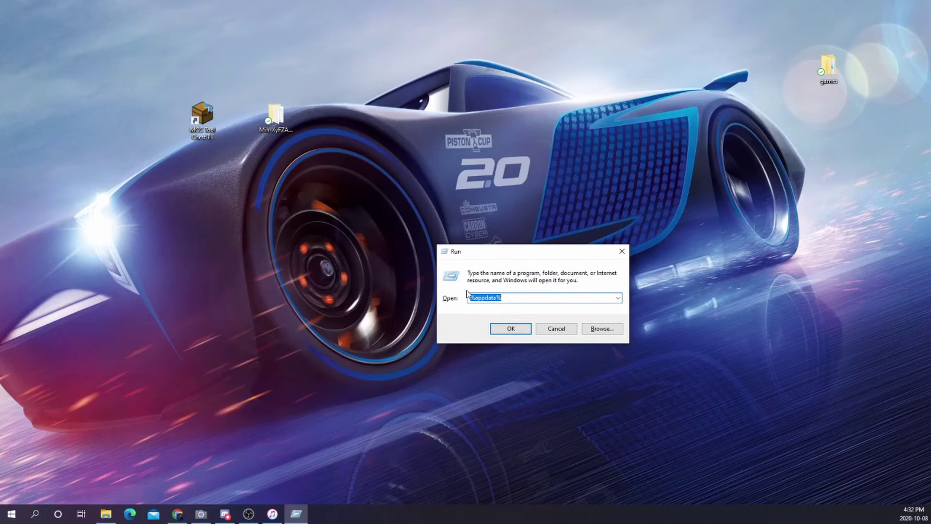
Open %appdata% through the Run dialog and go to .minecraft, saves.
left_click(513, 328)
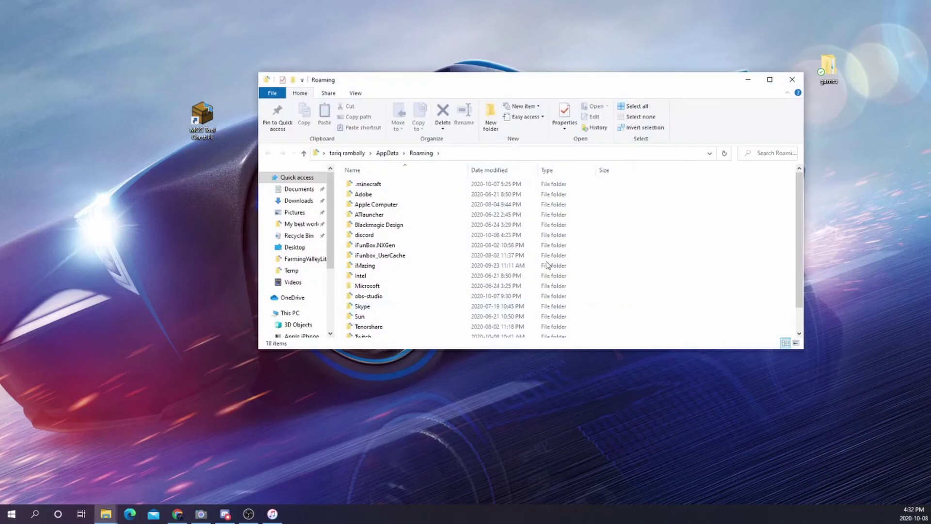
double_click(363, 185)
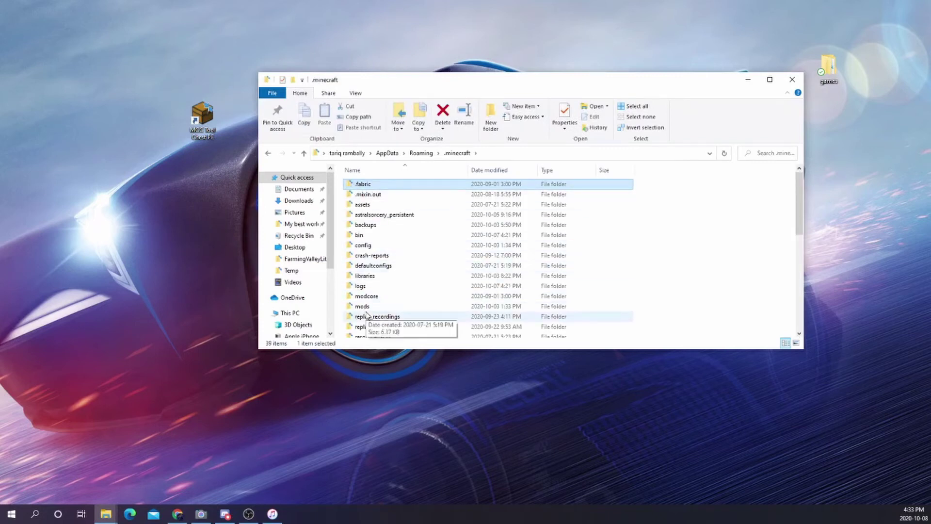
scroll(403, 320, "down", 1)
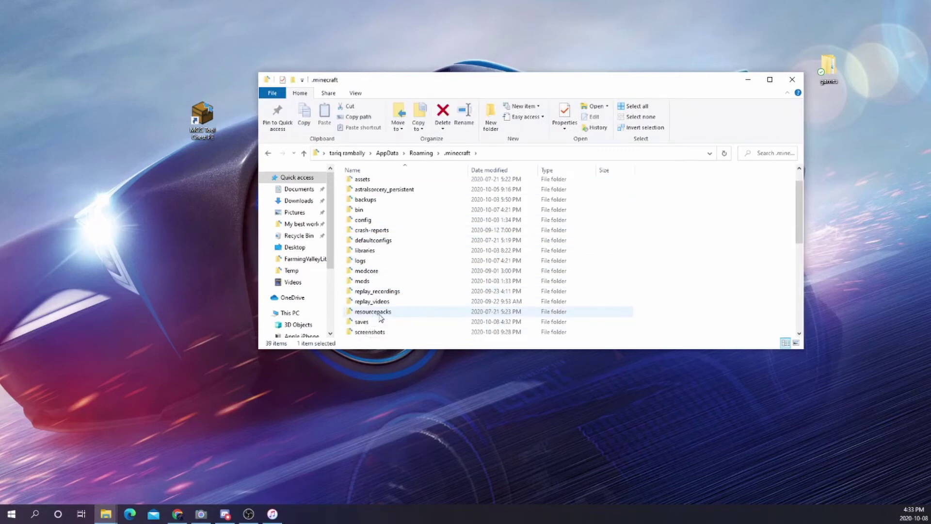
double_click(404, 323)
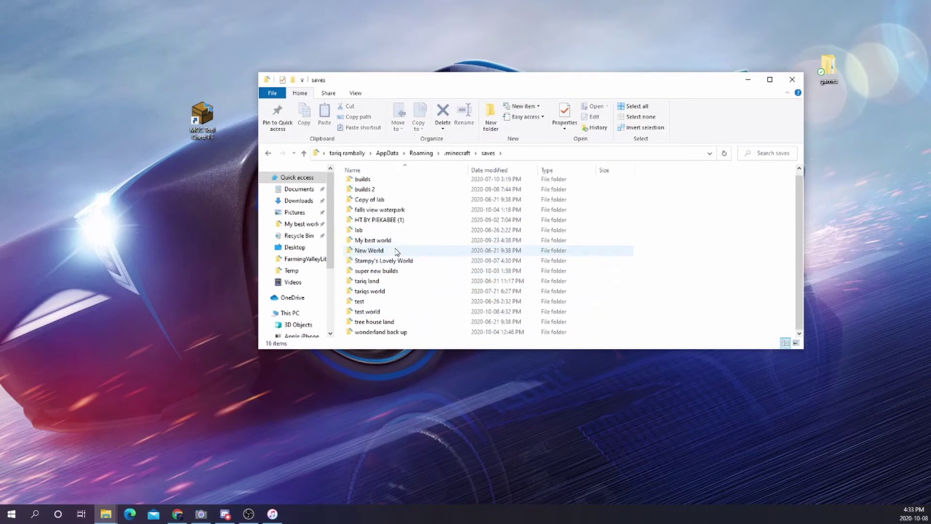
Inspect the contents of the converted test world folder and return to saves.
left_click(379, 314)
double_click(379, 314)
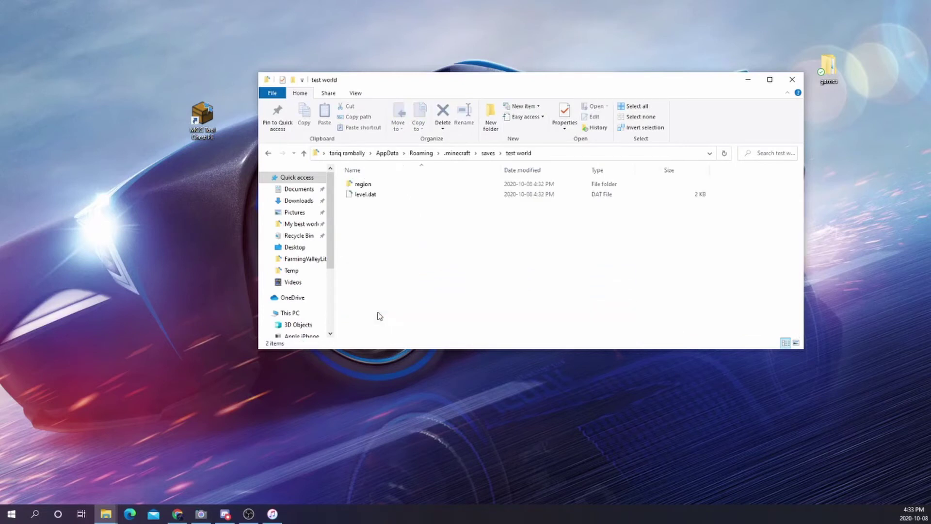
left_click(377, 198)
right_click(381, 185)
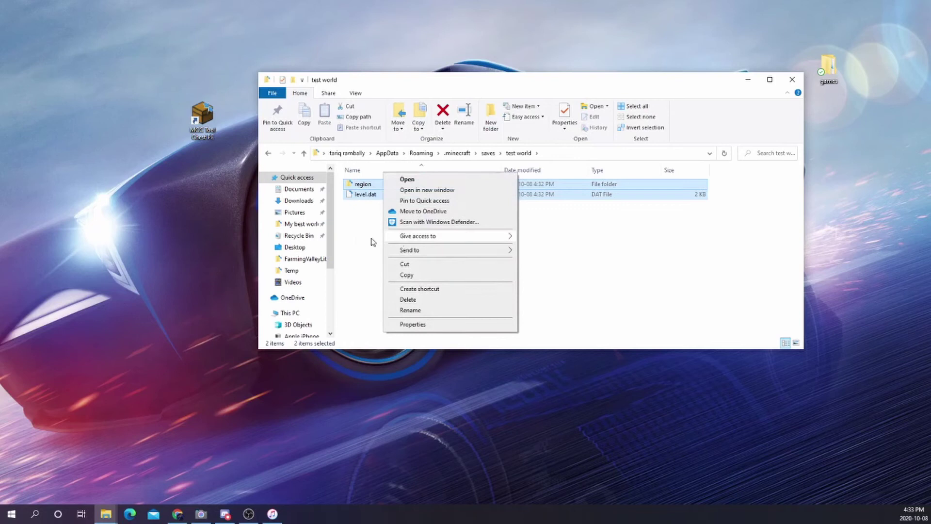
left_click(342, 213)
left_click(269, 155)
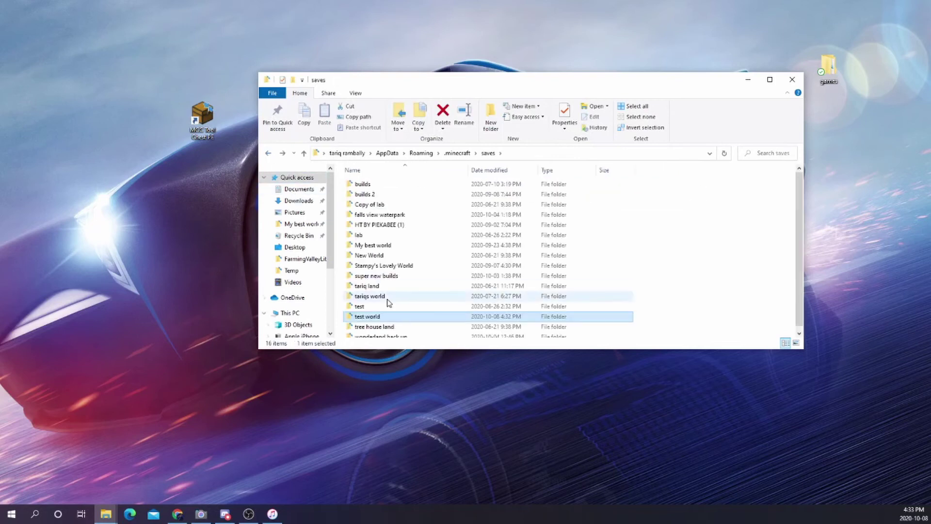
Close the saves folder and launch Minecraft Java Edition from the launcher with the Latest release 1.16.3 installation.
left_click(793, 80)
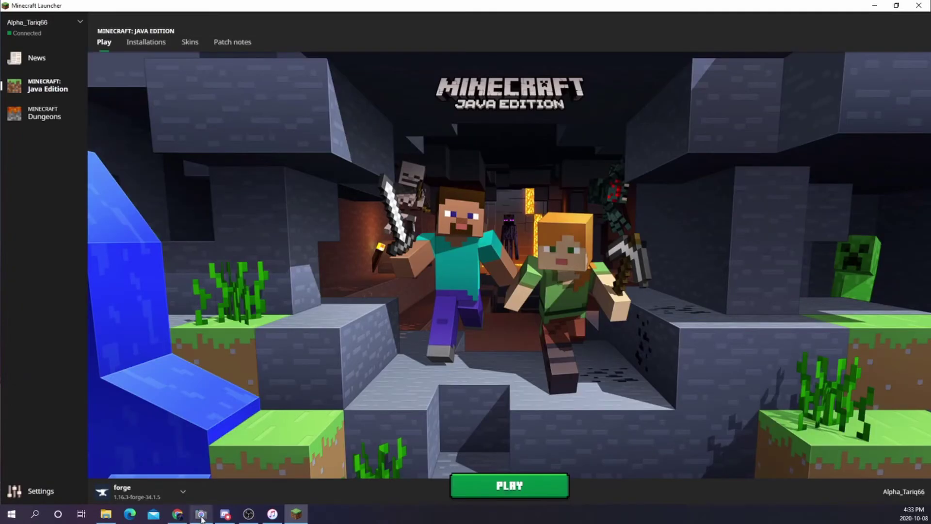
left_click(182, 492)
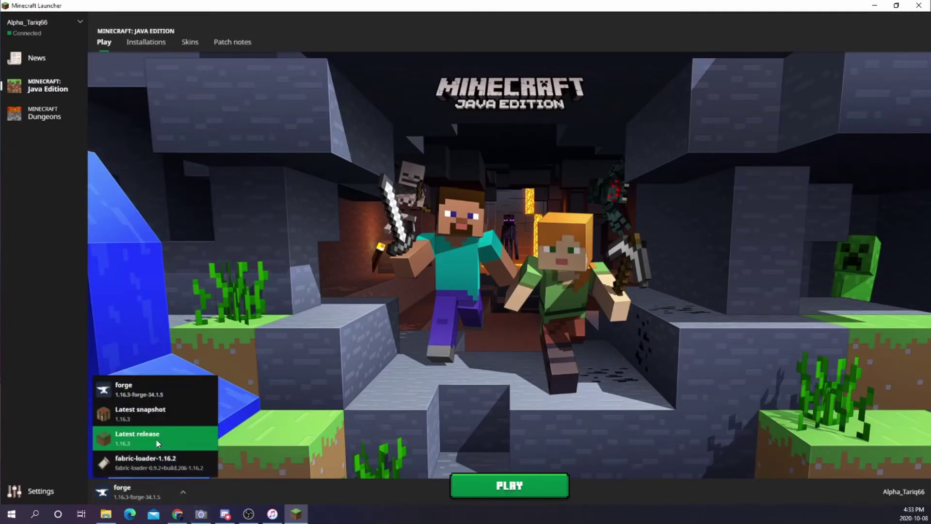
left_click(156, 439)
left_click(509, 485)
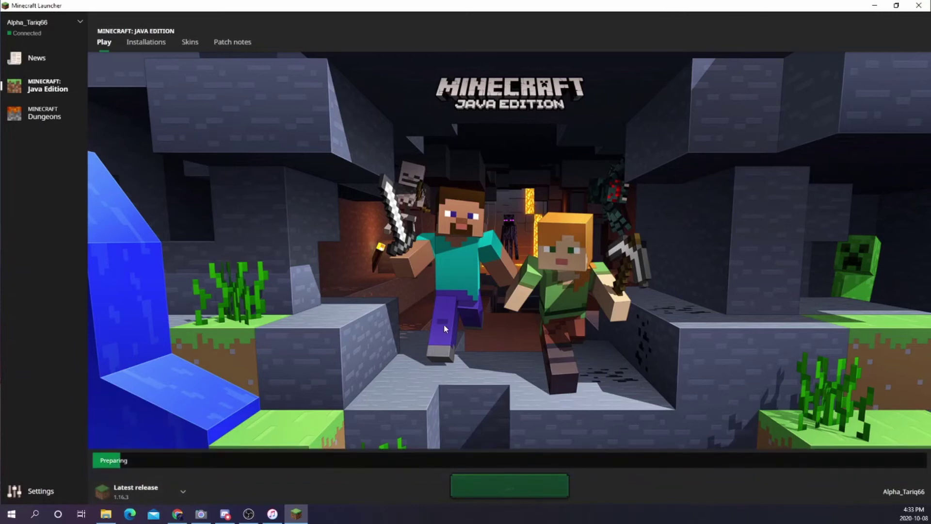
left_click(896, 6)
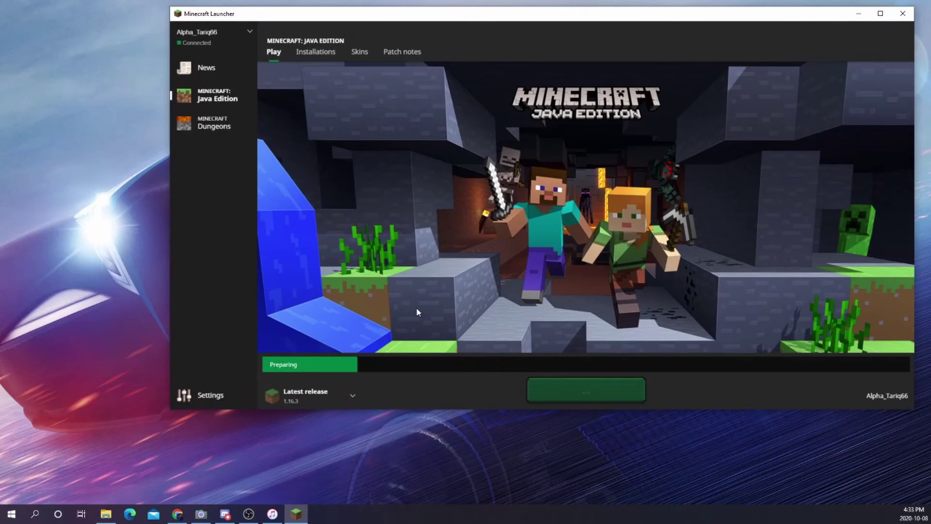
left_click_drag(510, 21, 438, 67)
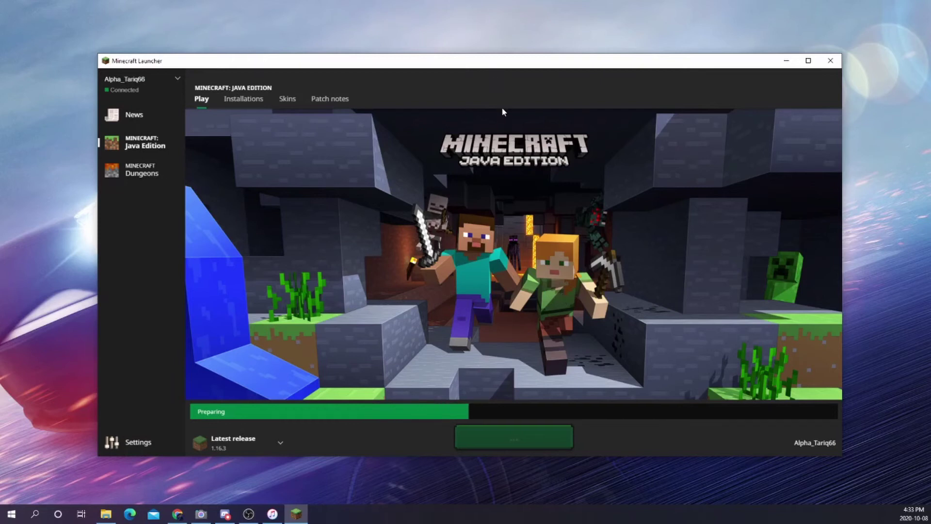
left_click_drag(491, 68, 512, 76)
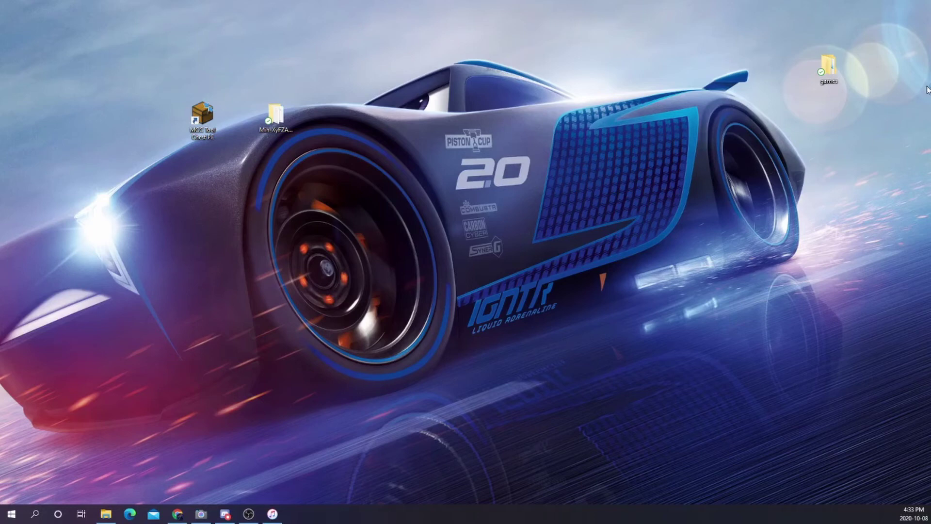
Move the games folder on the desktop closer to the other icons.
left_click_drag(837, 62, 515, 187)
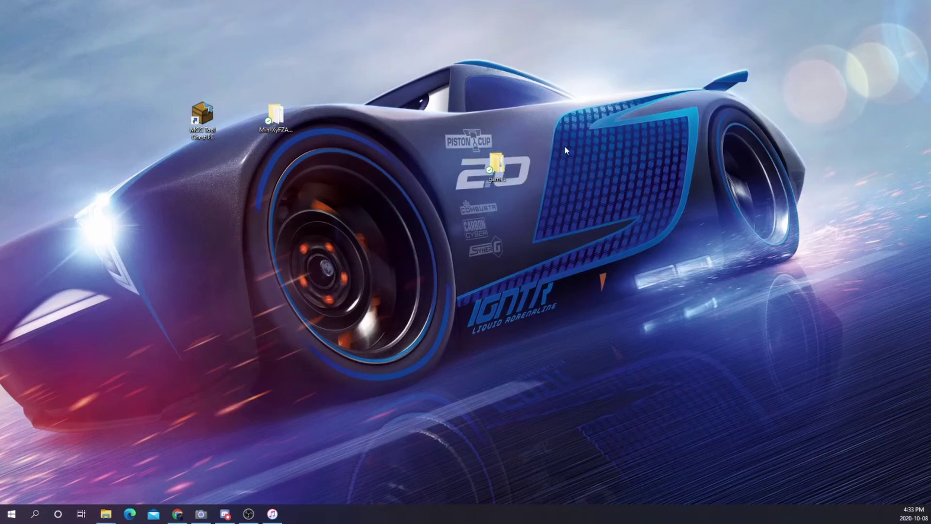
double_click(496, 167)
left_click(748, 79)
left_click_drag(532, 158, 556, 151)
left_click(558, 151)
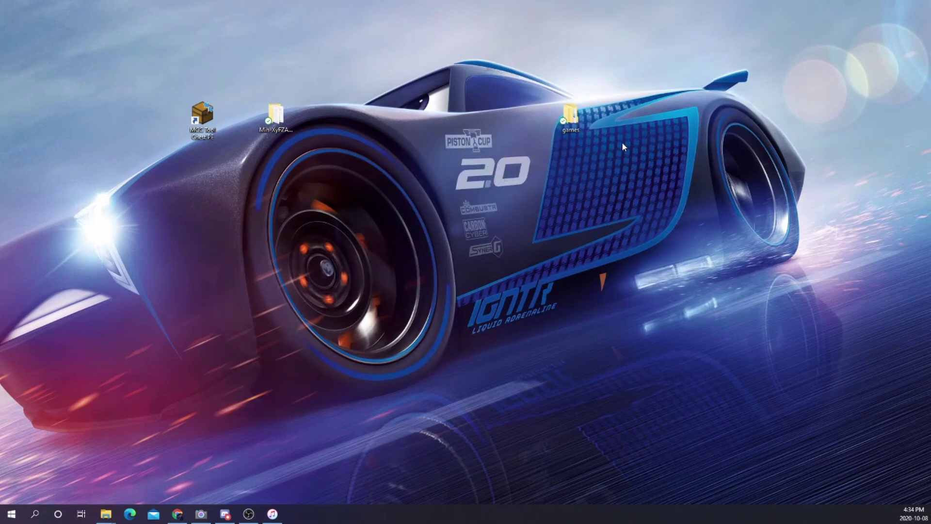
left_click_drag(592, 135, 534, 60)
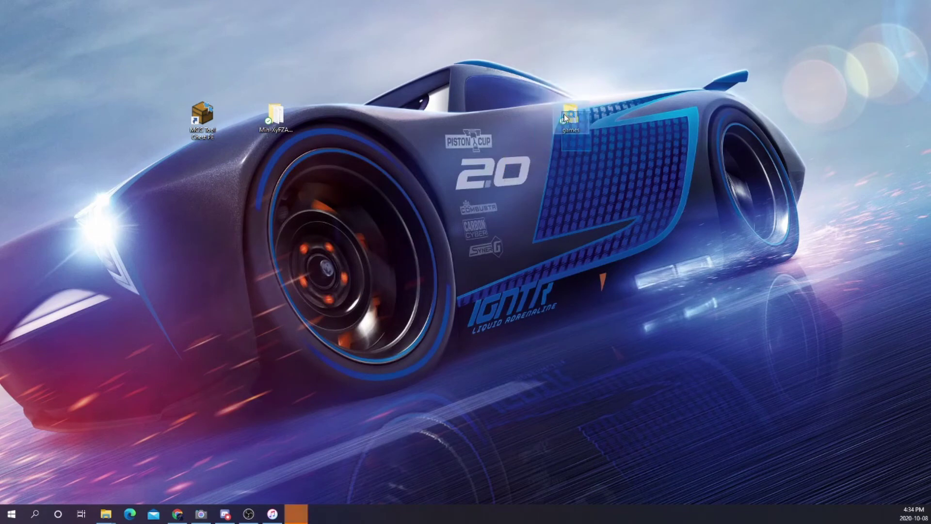
right_click(591, 151)
left_click(587, 132)
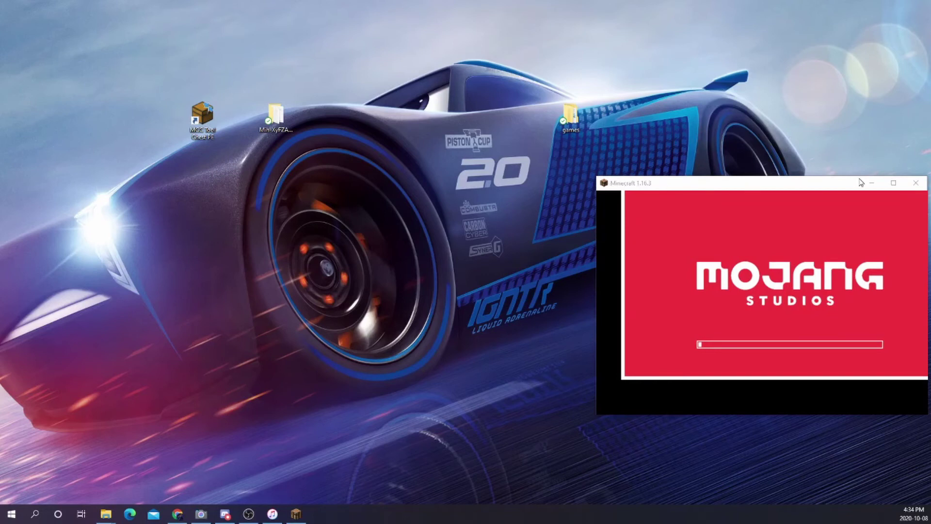
Open the converted test world in singleplayer, creating a backup before loading it.
left_click_drag(861, 182, 807, 183)
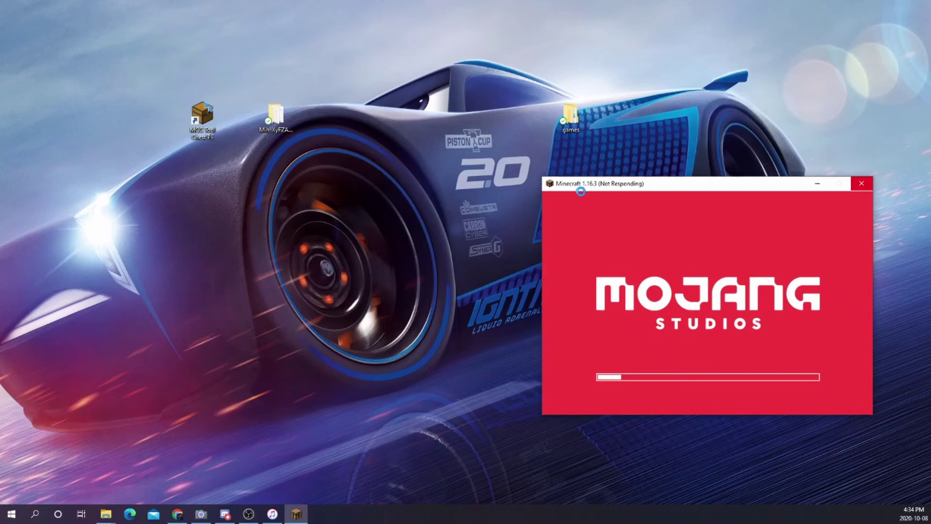
left_click_drag(625, 181, 465, 176)
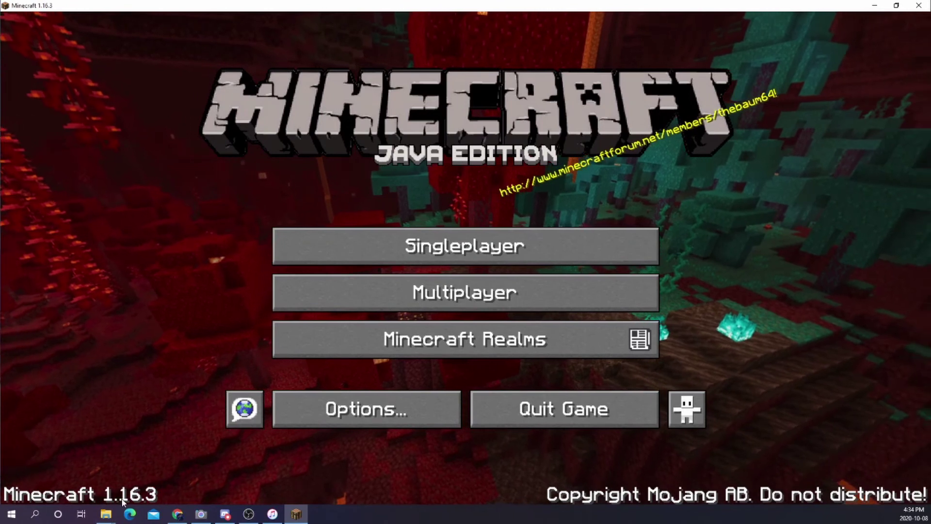
left_click(461, 246)
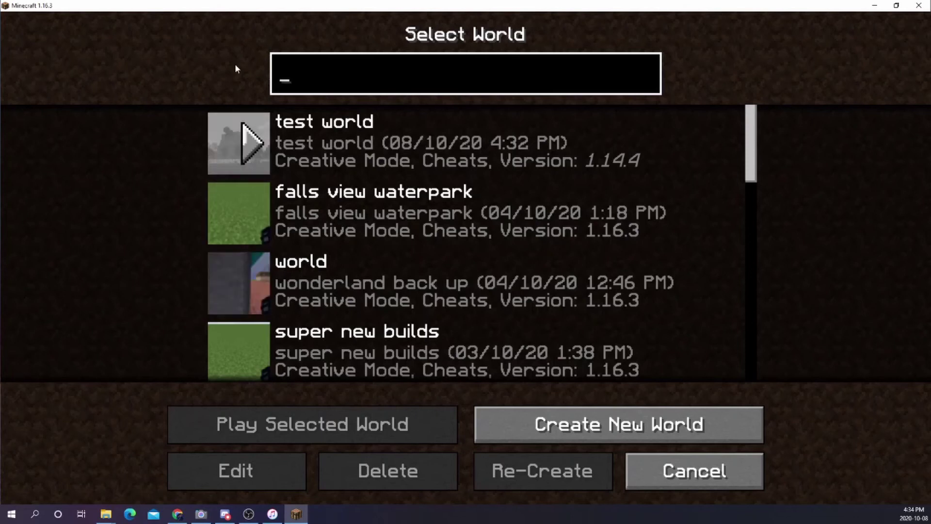
left_click(247, 143)
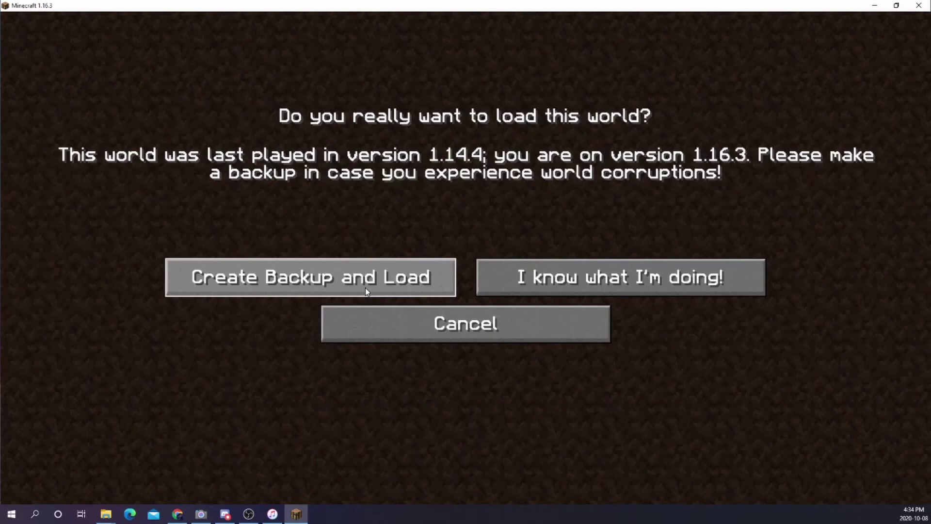
left_click(378, 284)
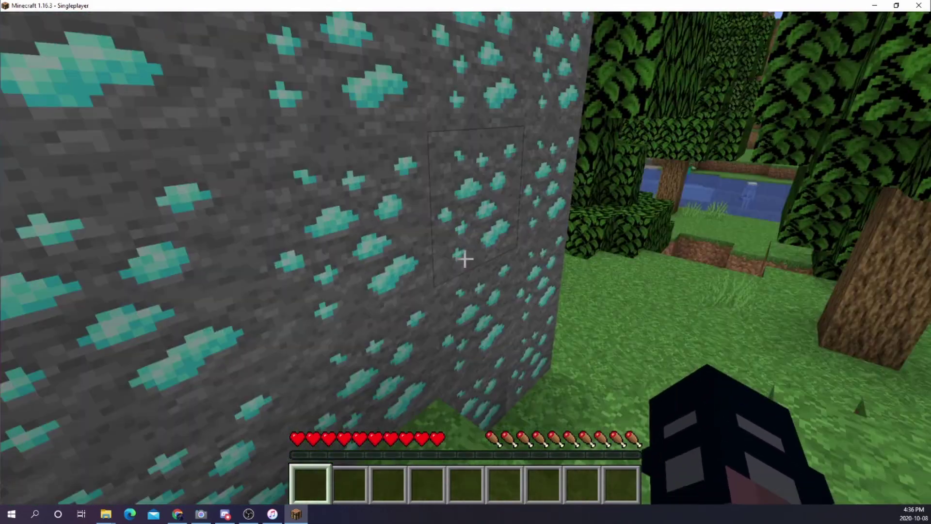
Switch the player to creative mode with the command /gamemode creative.
type("t/ce")
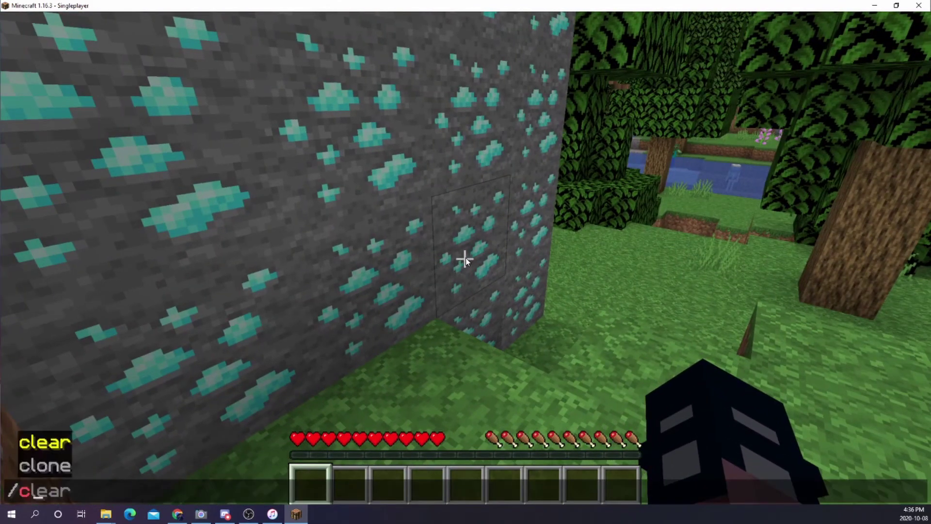
key("BackSpace")
key("BackSpace")
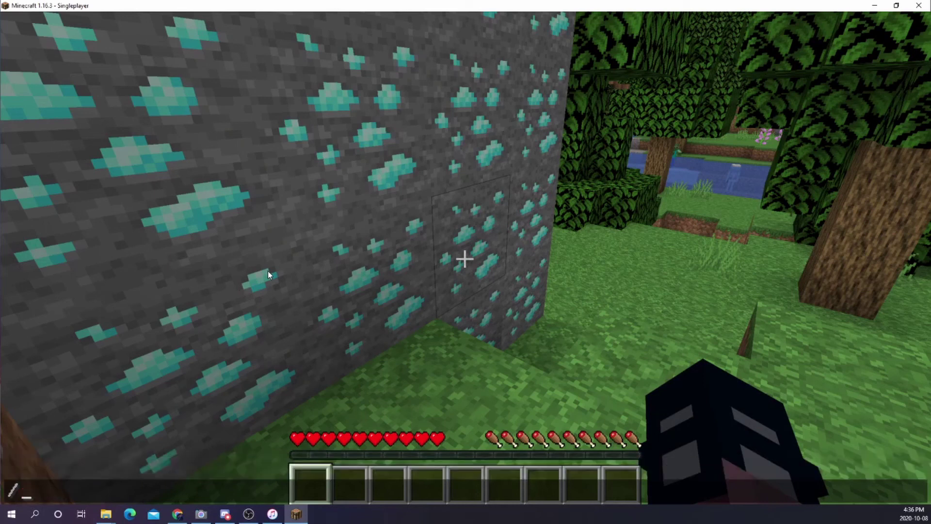
type("game")
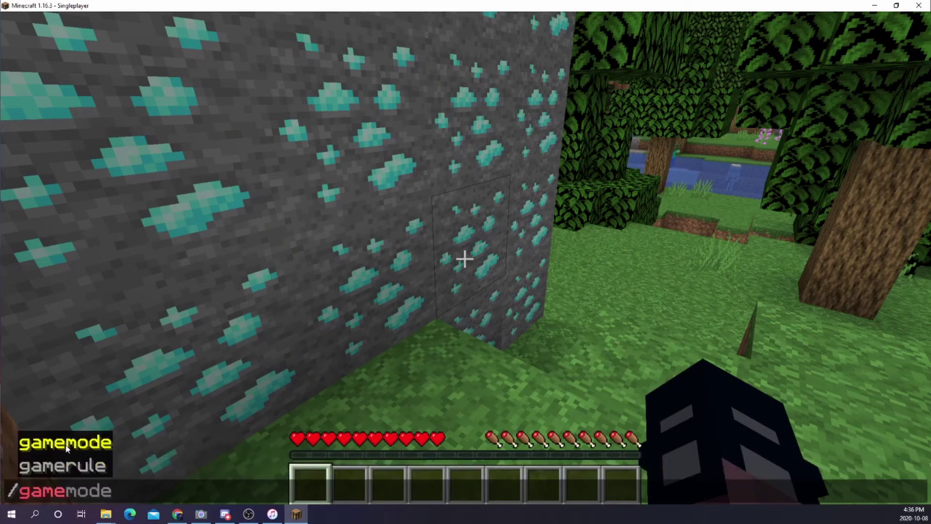
key("Tab")
left_click(170, 421)
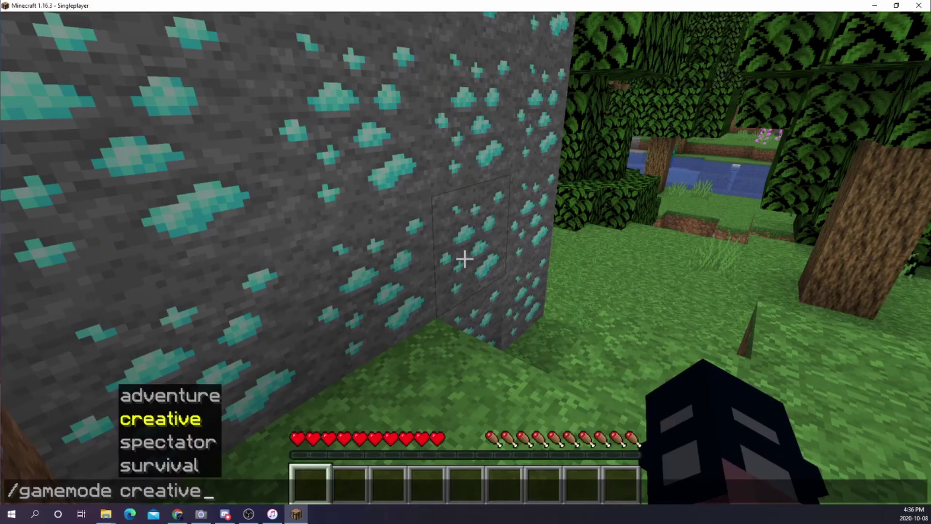
key("Return")
Fly above the forest around the diamond ore wall to inspect the converted world, and check the creative inventory.
key("space")
key("space")
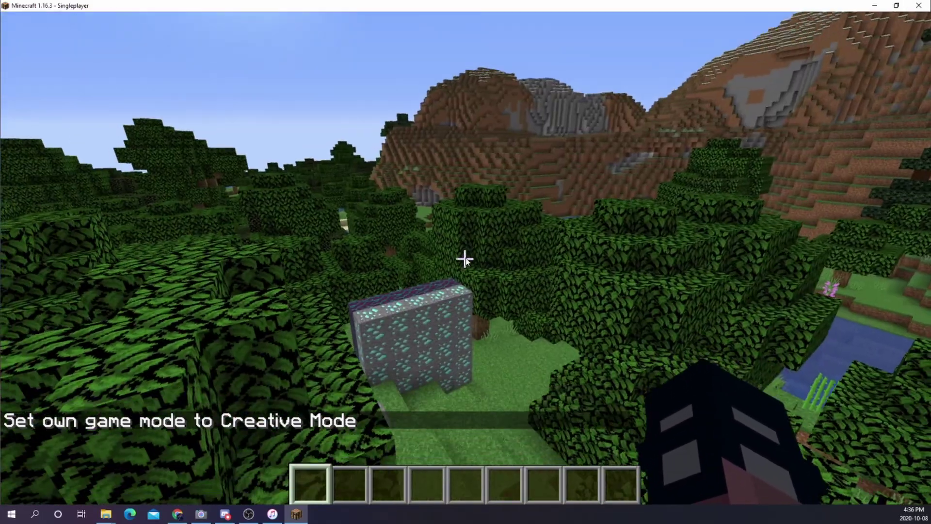
key("e")
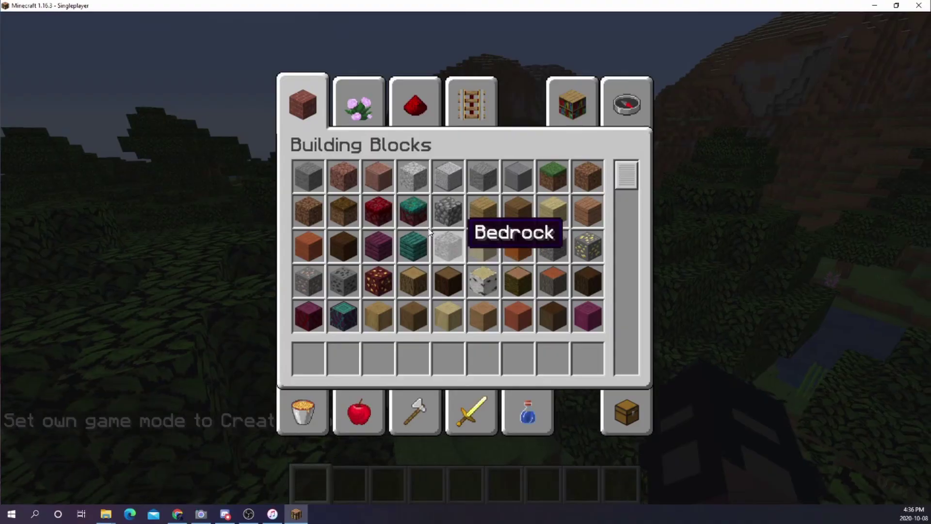
left_click(582, 116)
key("e")
key("shift")
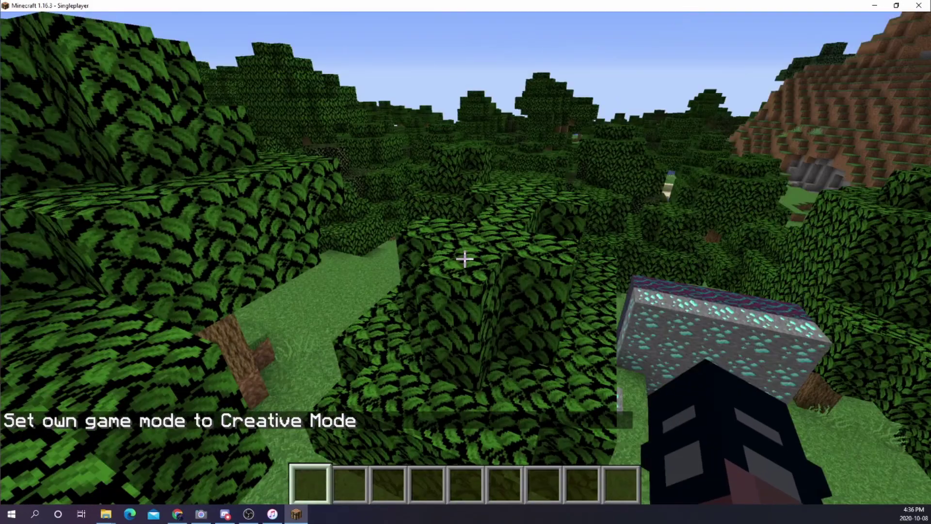
key("space")
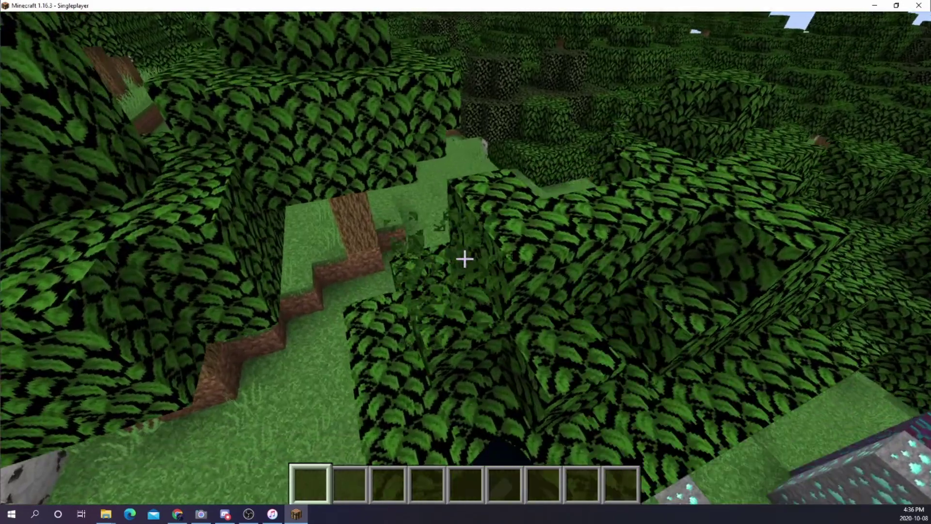
key("Escape")
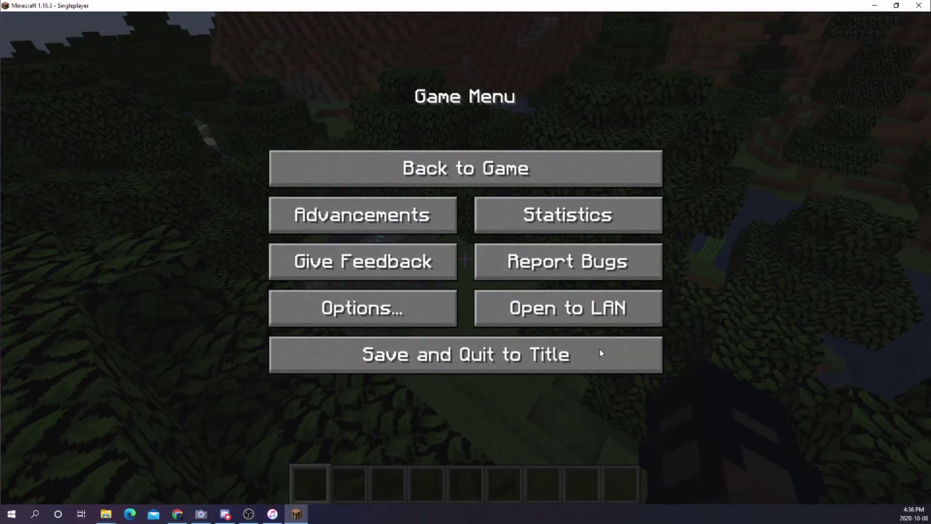
left_click(388, 180)
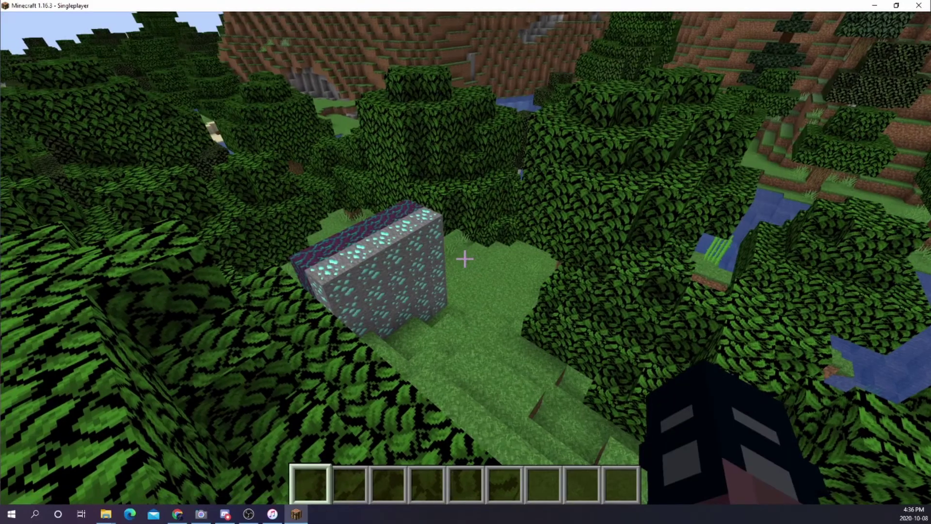